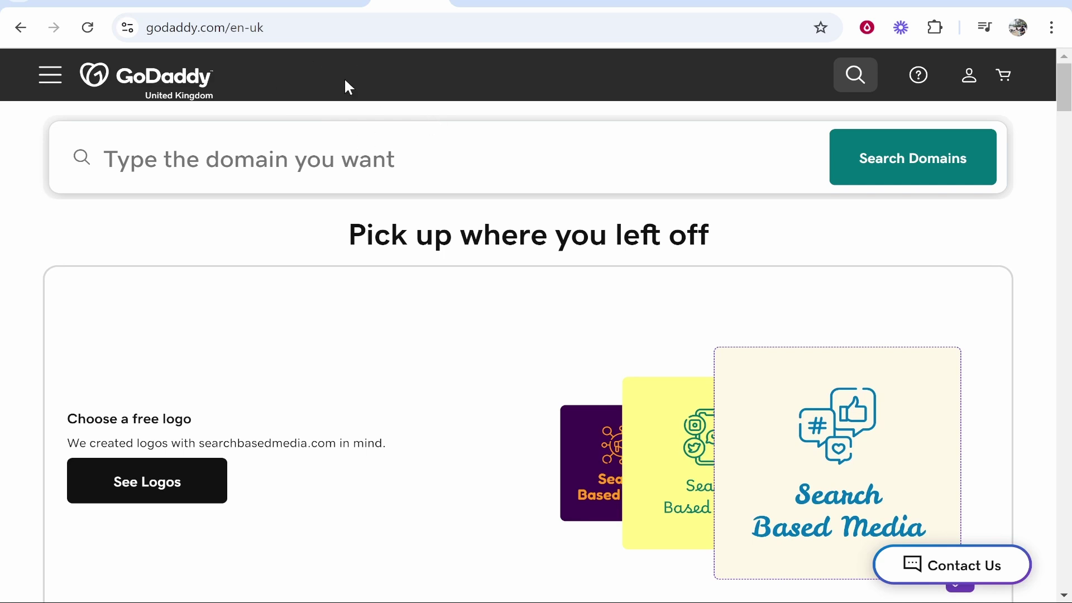
- Switch from the GoDaddy home page to the odoo.com browser tab
{"action": "left_click", "coordinate": [491, 3]}
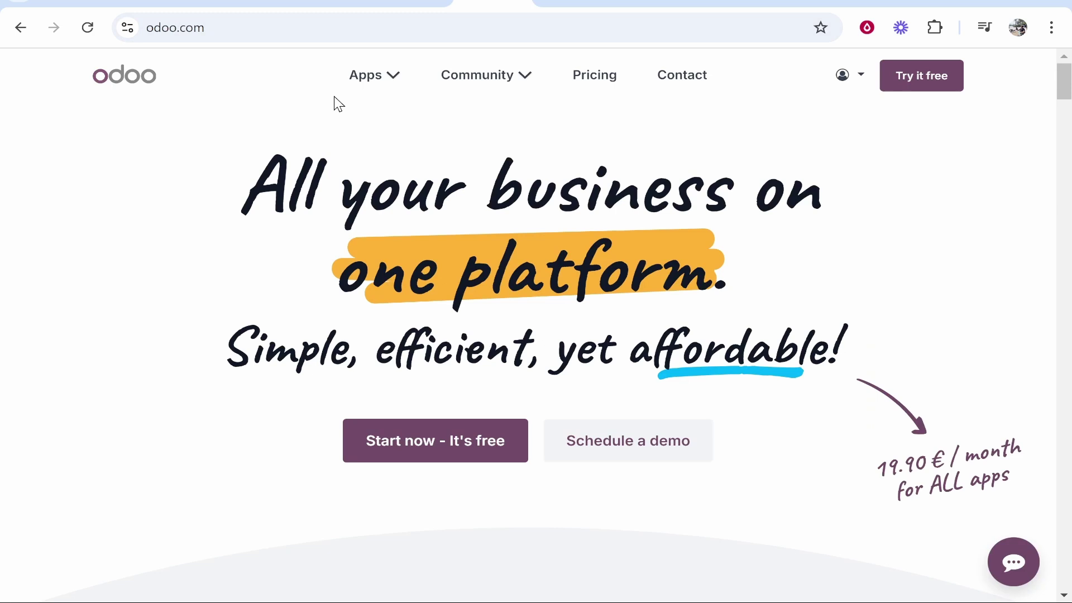
- From My Databases, open knowledgebase-test's Domain Names and choose Use my own domain
{"action": "left_click", "coordinate": [240, 18]}
{"action": "left_click", "coordinate": [209, 98]}
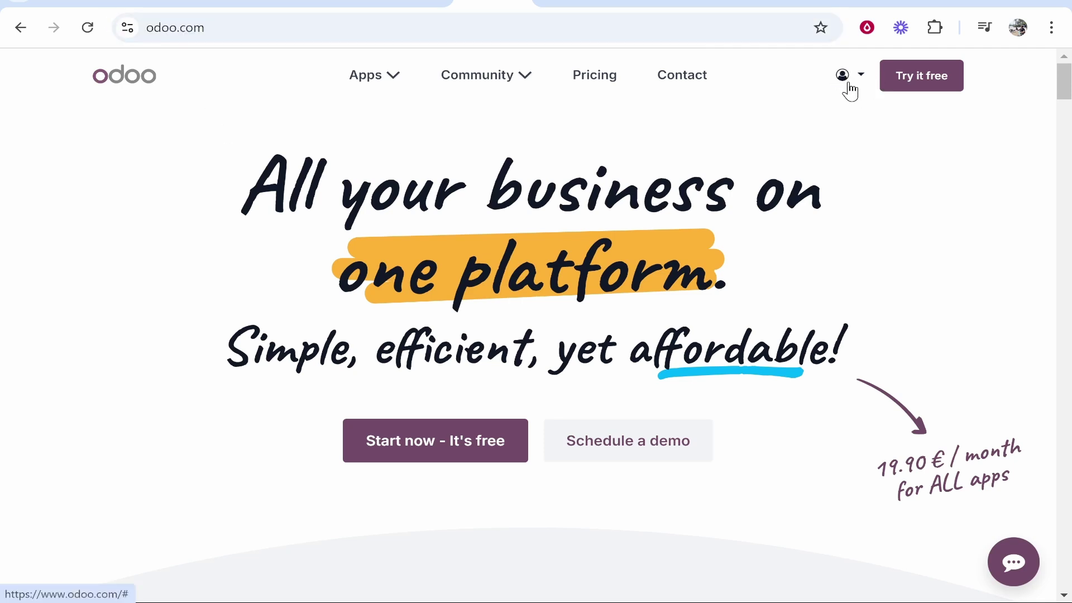
{"action": "left_click", "coordinate": [846, 83]}
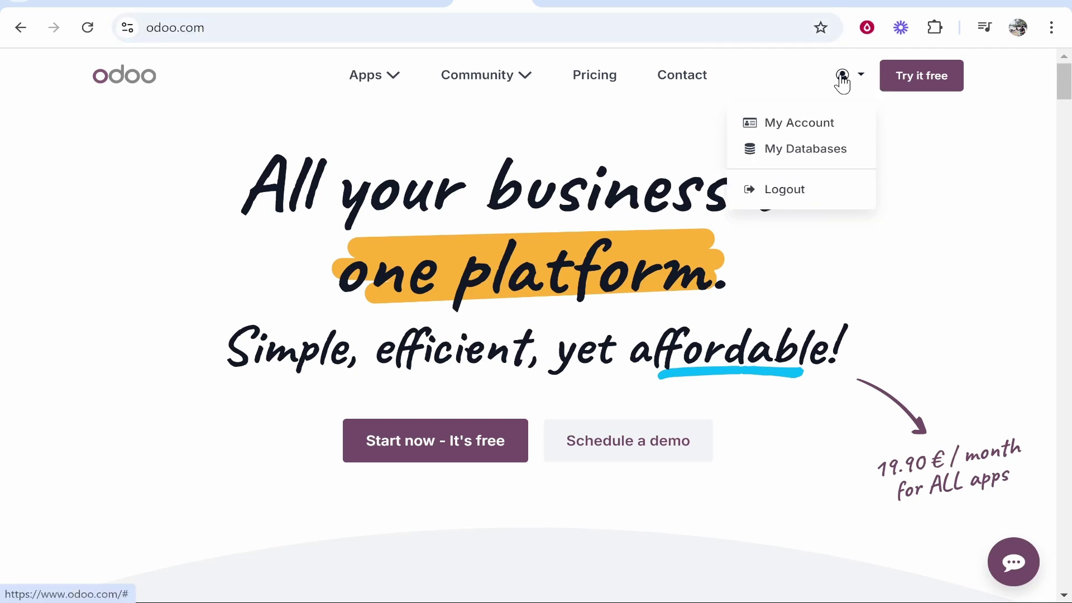
{"action": "left_click", "coordinate": [835, 150]}
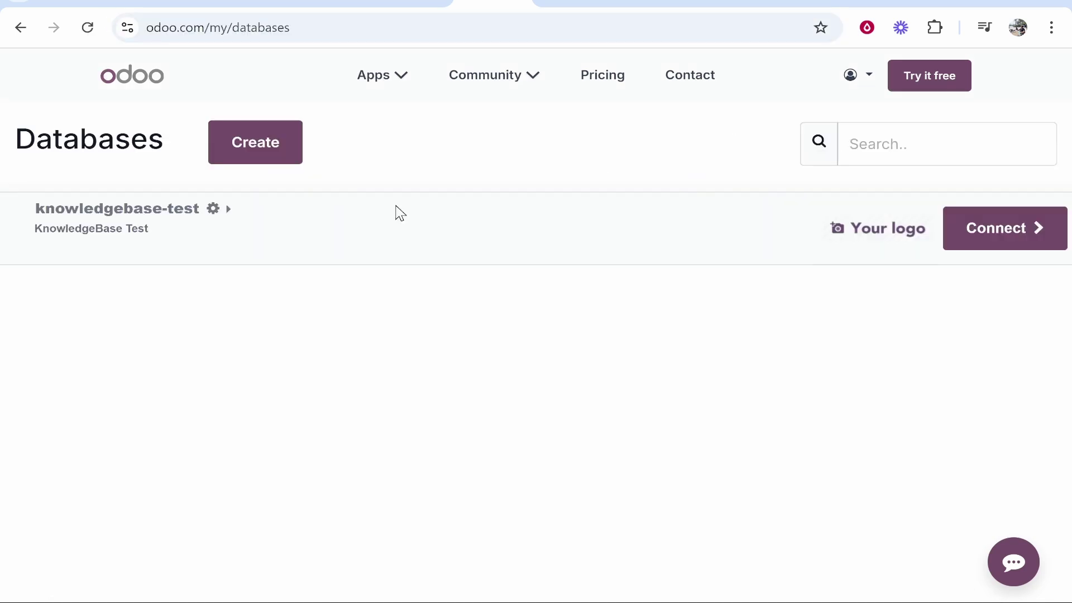
{"action": "left_click", "coordinate": [215, 211]}
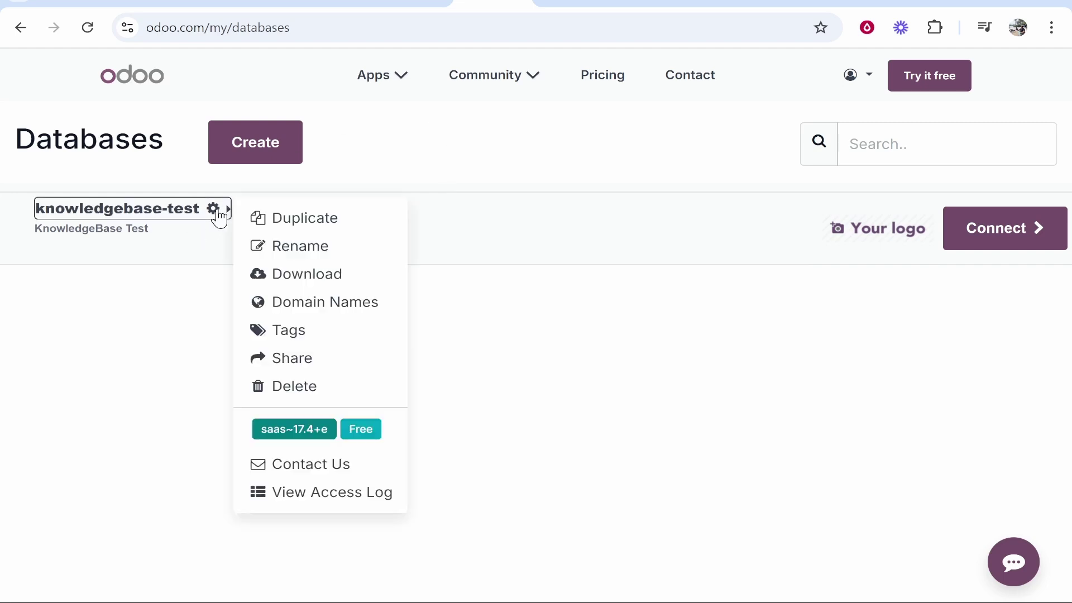
{"action": "left_click", "coordinate": [332, 309]}
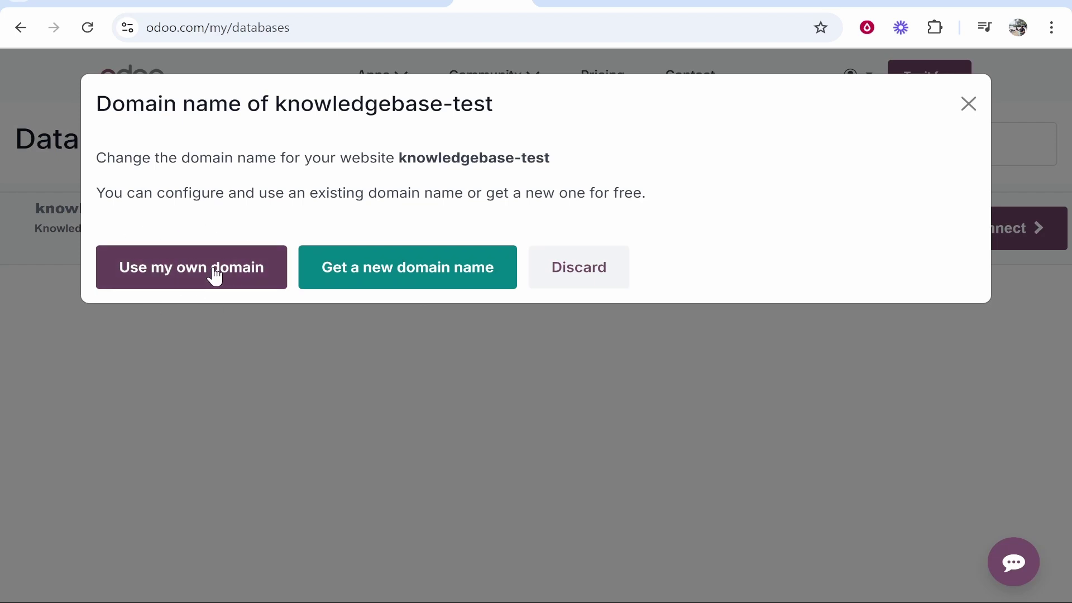
{"action": "left_click", "coordinate": [230, 274]}
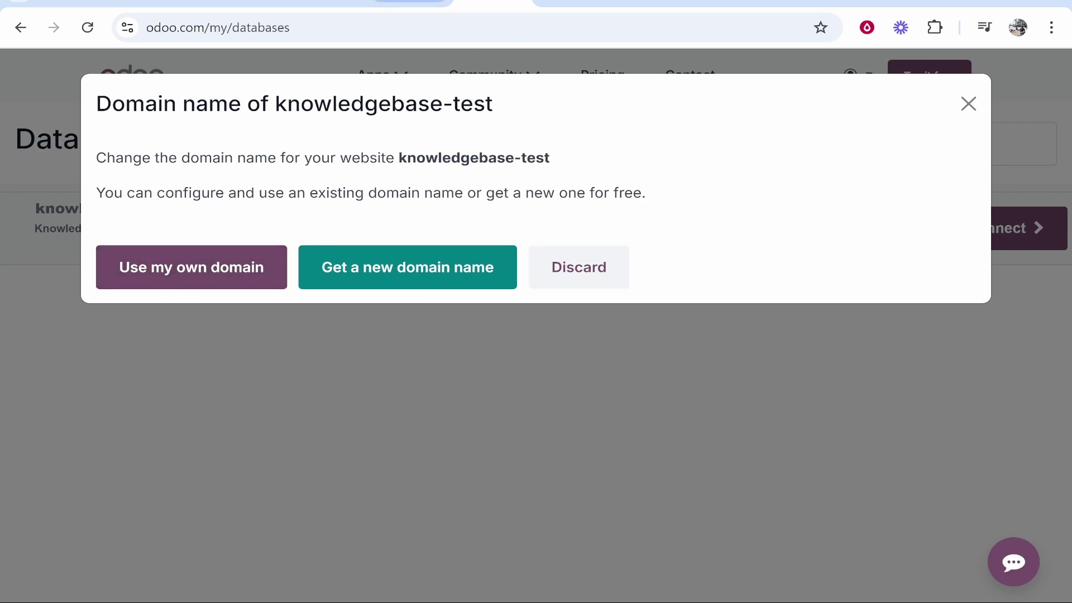
{"action": "left_click", "coordinate": [242, 283]}
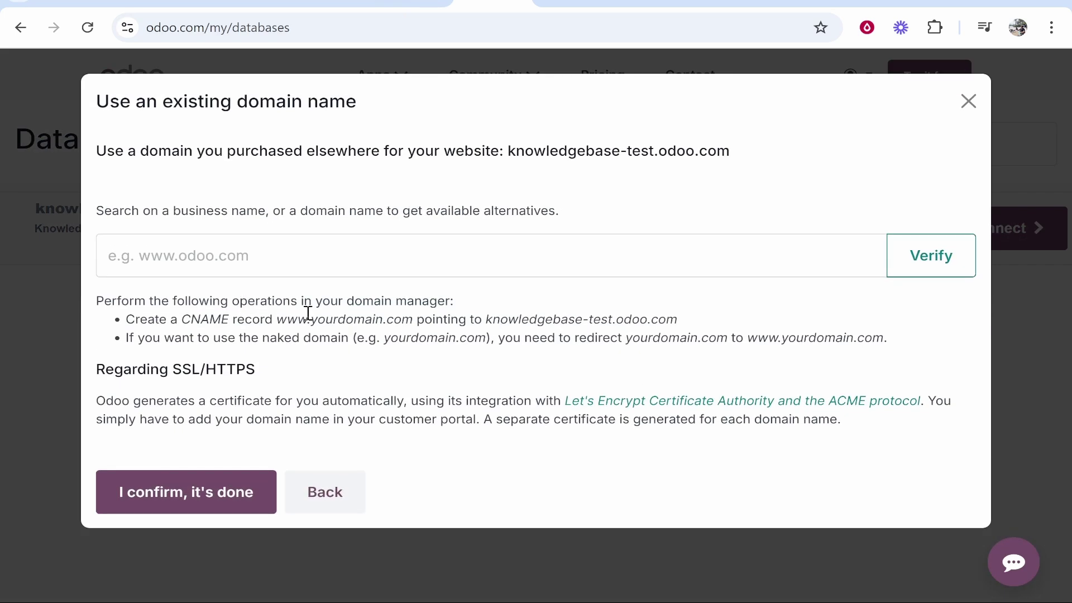
- In GoDaddy, go through My Products to the Domain Portfolio and open searchablehowto.com
{"action": "left_click", "coordinate": [425, 4]}
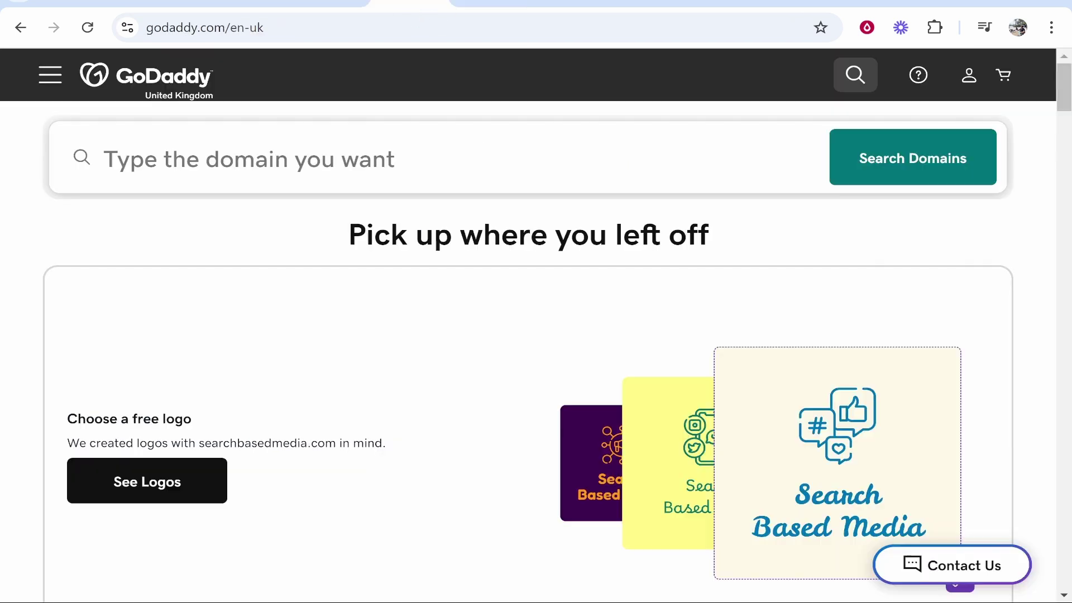
{"action": "left_click", "coordinate": [969, 84]}
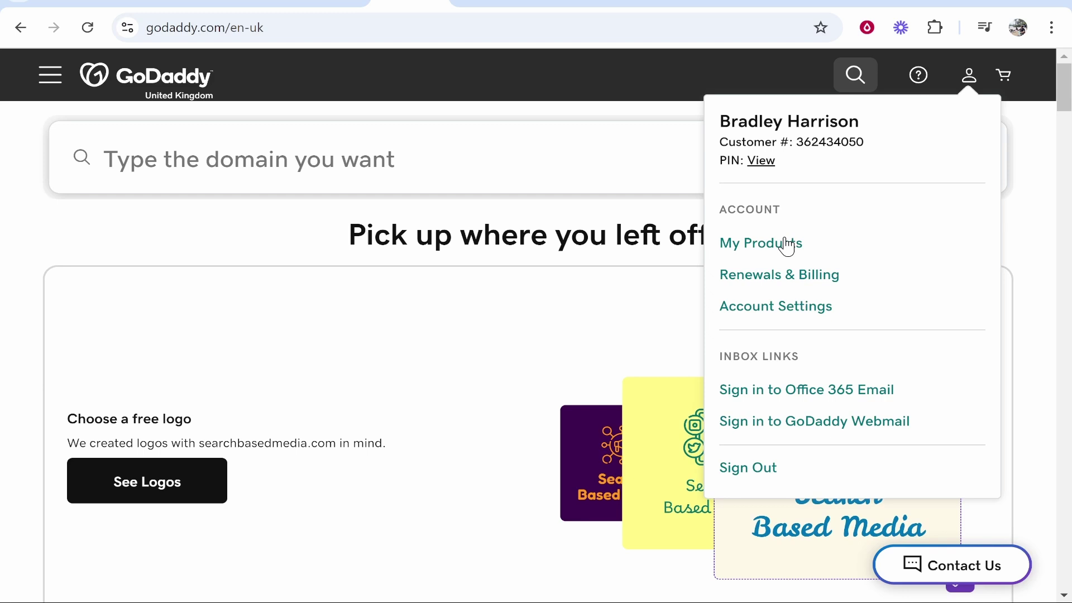
{"action": "left_click", "coordinate": [744, 244]}
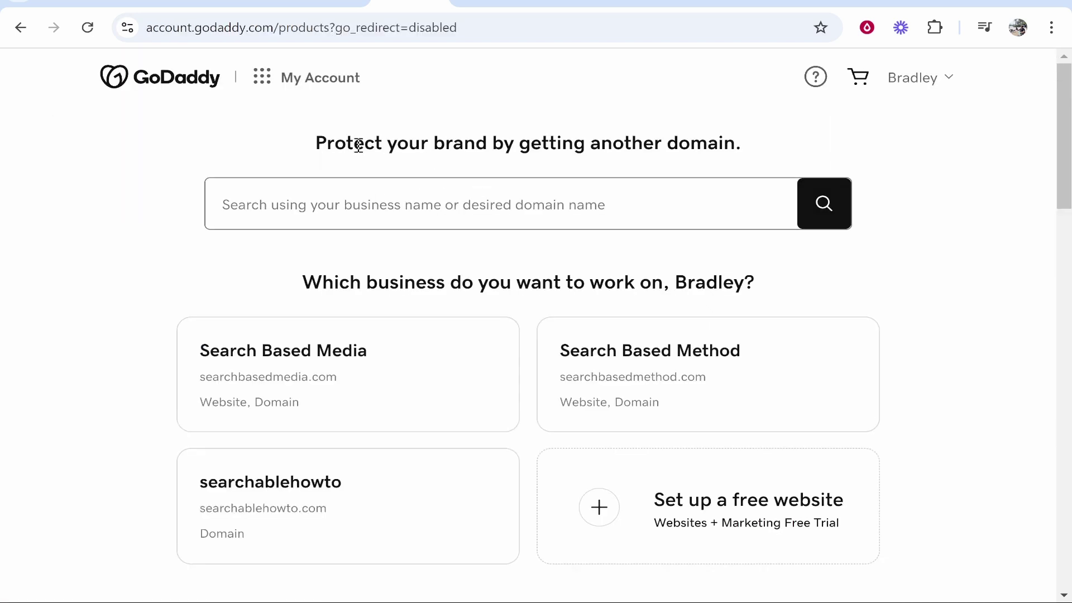
{"action": "left_click", "coordinate": [305, 73]}
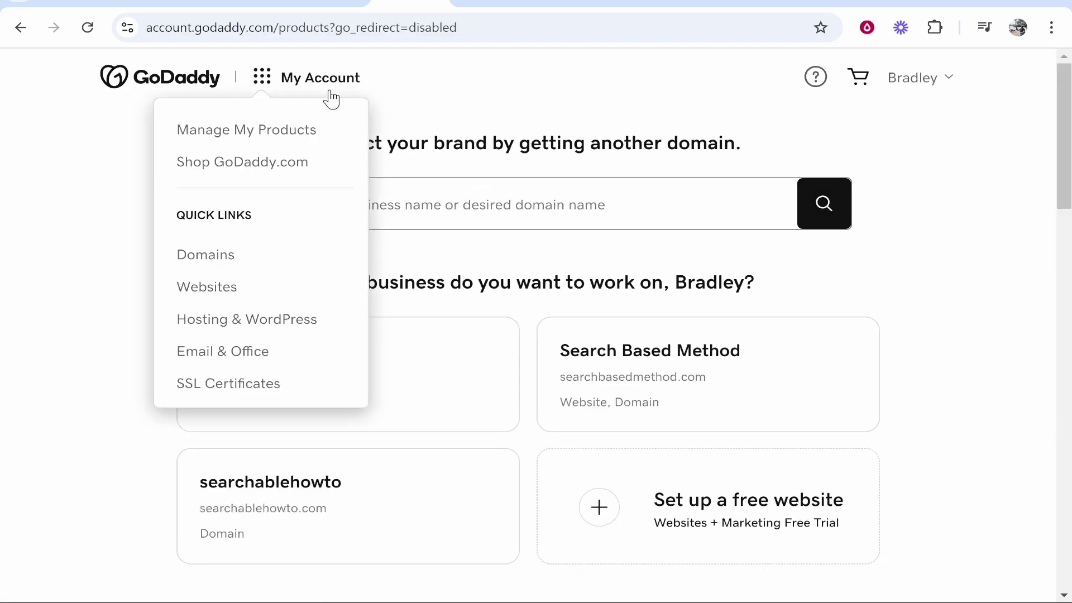
{"action": "left_click", "coordinate": [223, 256]}
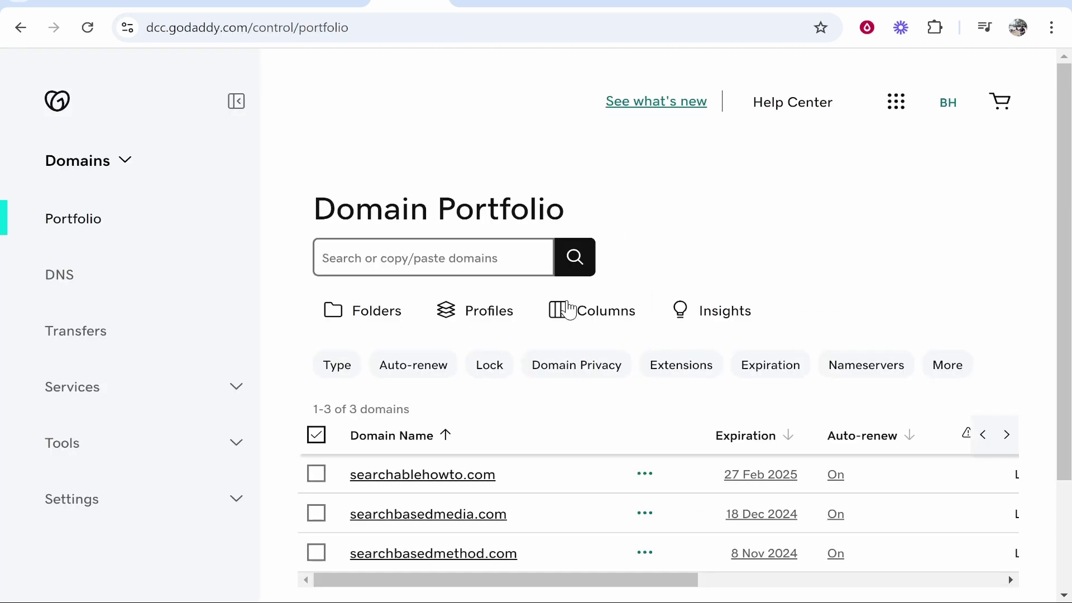
{"action": "scroll", "coordinate": [562, 374], "scroll_direction": "down", "scroll_amount": 3}
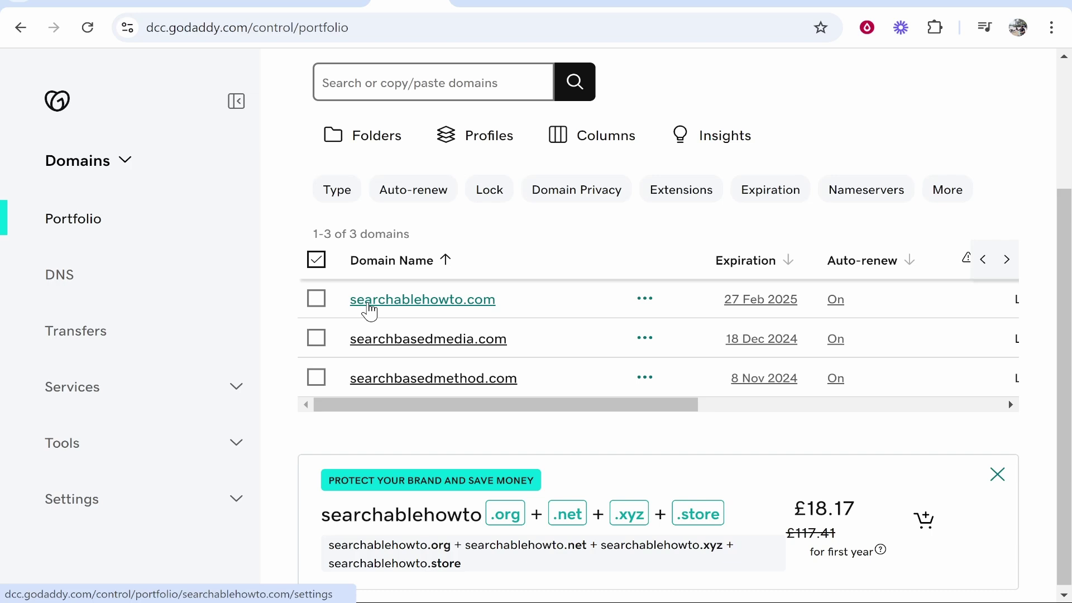
{"action": "left_click", "coordinate": [409, 301]}
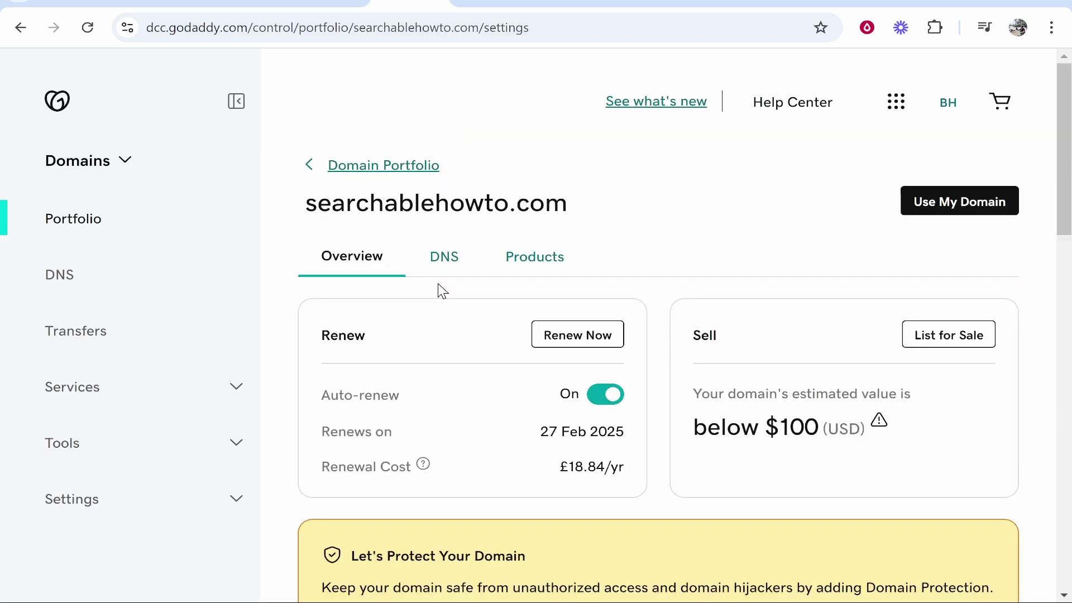
{"action": "left_click_drag", "start_coordinate": [580, 207], "coordinate": [308, 203]}
{"action": "key", "text": "ctrl+c"}
{"action": "left_click", "coordinate": [525, 6]}
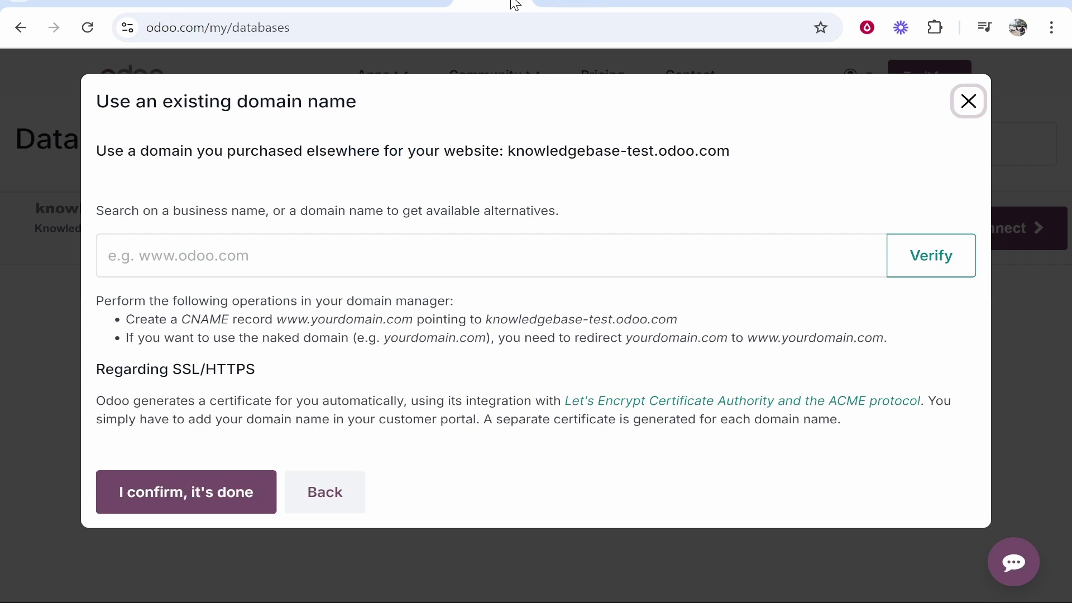
{"action": "left_click", "coordinate": [195, 263]}
{"action": "type", "text": "w"}
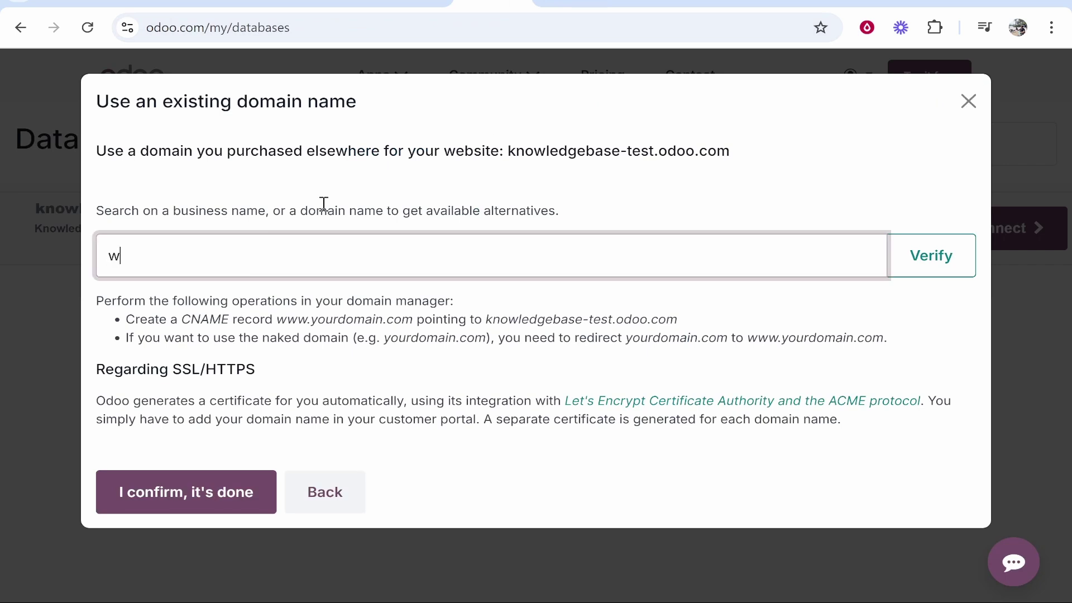
{"action": "type", "text": "ww."}
{"action": "key", "text": "ctrl+v"}
{"action": "left_click_drag", "start_coordinate": [307, 255], "coordinate": [109, 254]}
{"action": "left_click", "coordinate": [202, 256]}
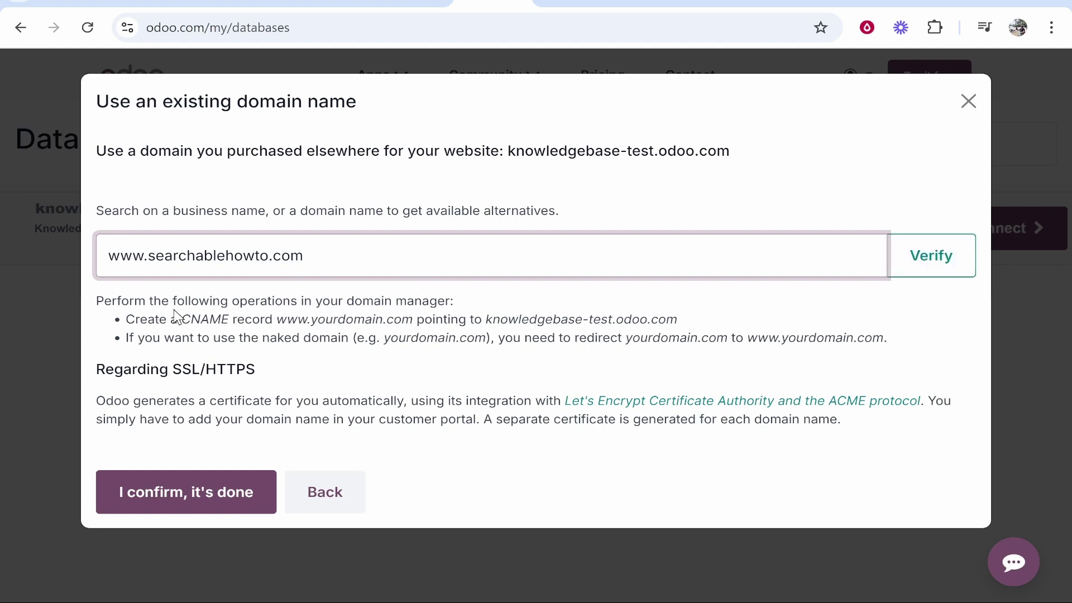
- Highlight the www CNAME record name in Odoo's setup instructions
{"action": "left_click_drag", "start_coordinate": [182, 318], "coordinate": [223, 318]}
{"action": "left_click", "coordinate": [238, 313]}
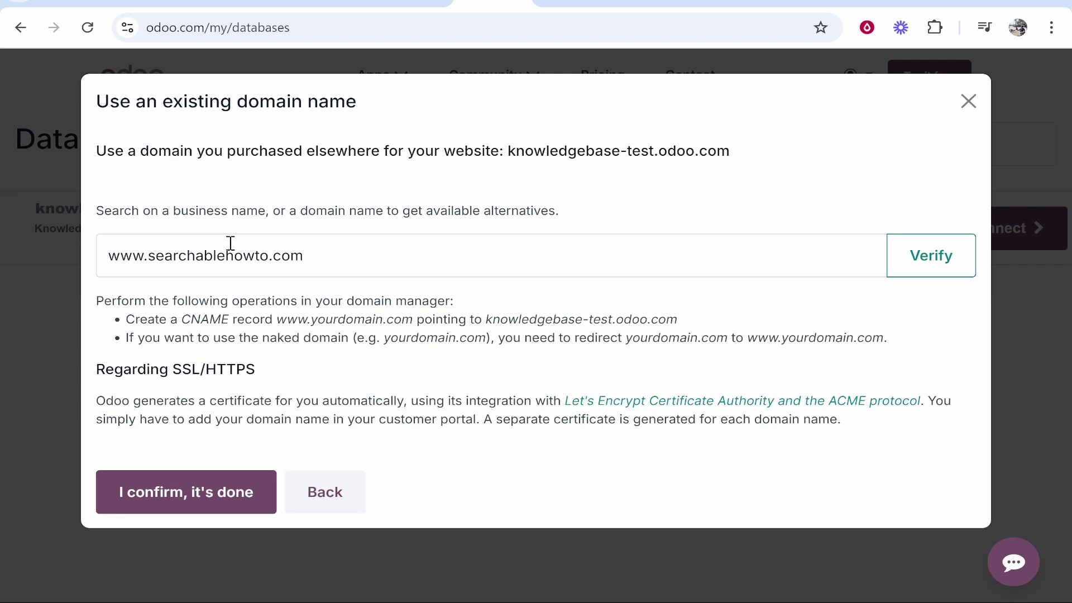
{"action": "left_click_drag", "start_coordinate": [186, 318], "coordinate": [382, 319]}
- Open GoDaddy's DNS management for searchablehowto.com
{"action": "left_click_drag", "start_coordinate": [486, 319], "coordinate": [694, 318]}
{"action": "left_click", "coordinate": [677, 319]}
{"action": "key", "text": "ctrl+shift+Tab"}
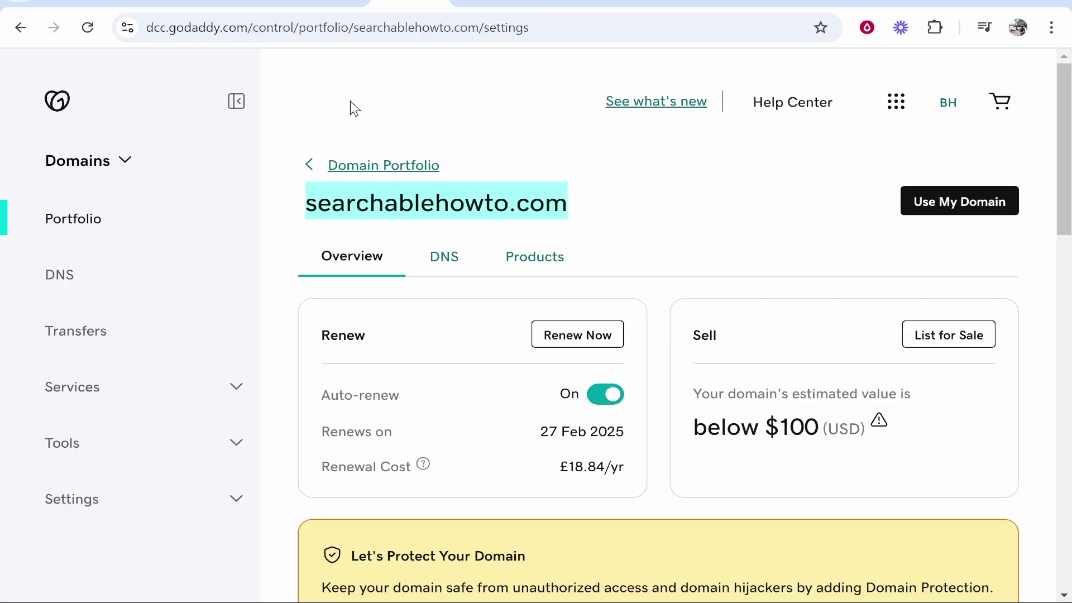
{"action": "left_click", "coordinate": [69, 273]}
{"action": "left_click", "coordinate": [445, 292]}
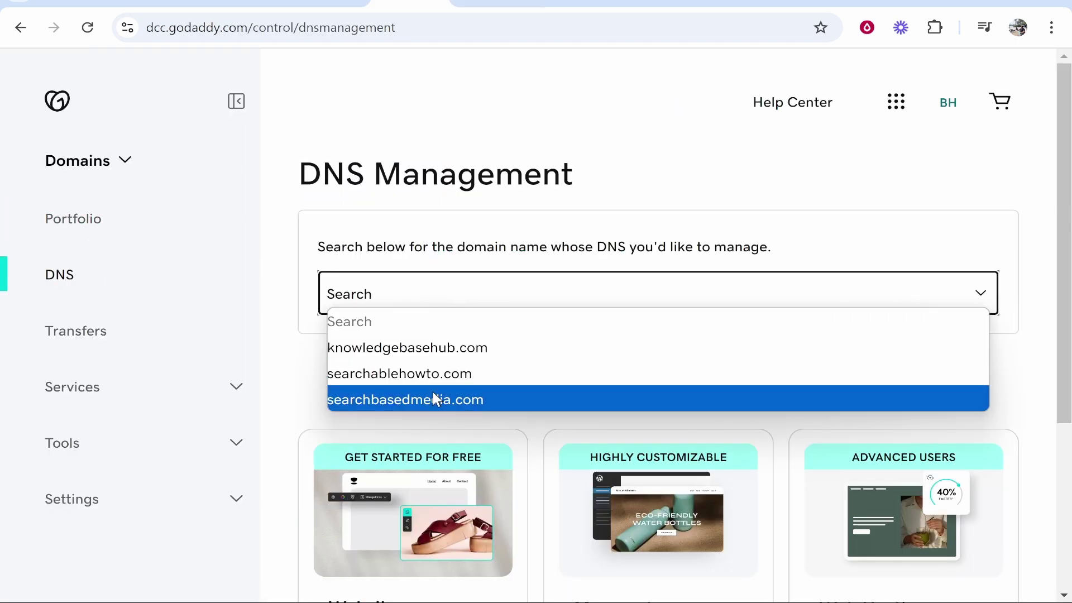
{"action": "left_click", "coordinate": [373, 375]}
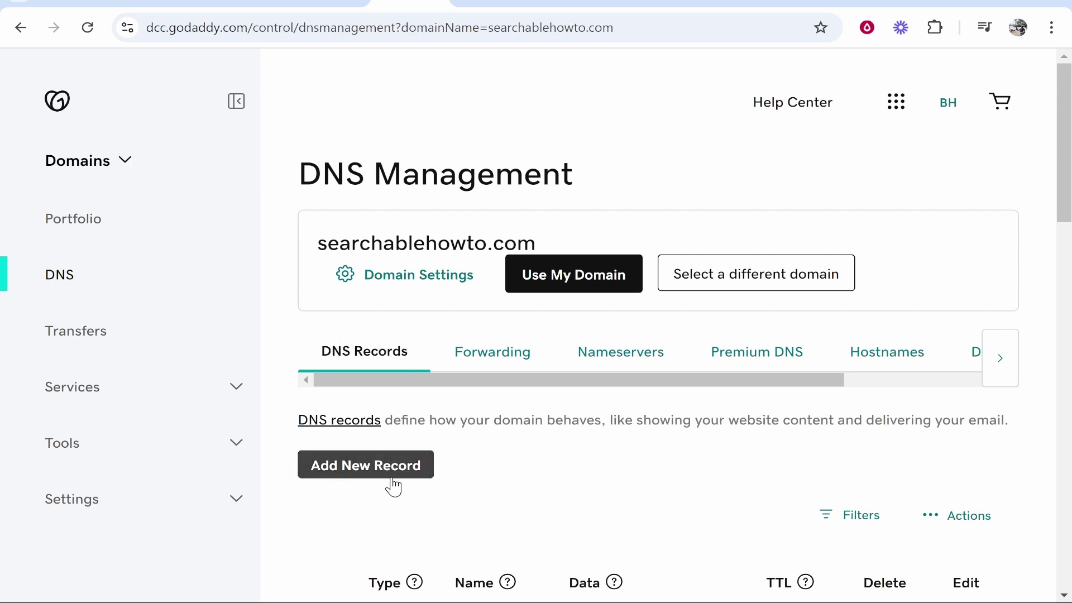
- Add a new DNS record of type CNAME and start entering the www name
{"action": "left_click", "coordinate": [348, 474]}
{"action": "scroll", "coordinate": [349, 469], "scroll_direction": "down", "scroll_amount": 3}
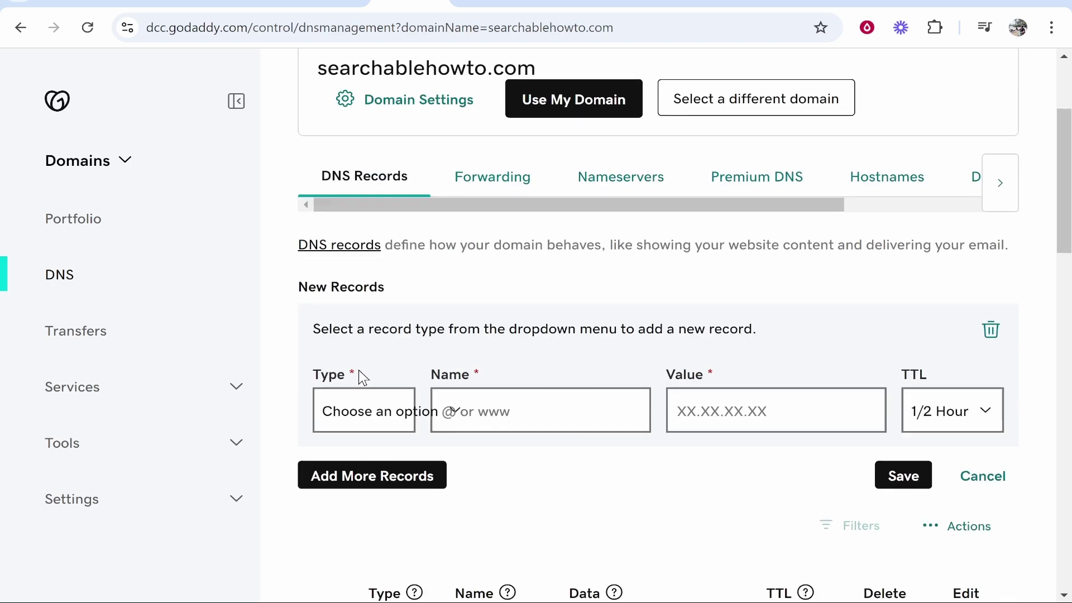
{"action": "scroll", "coordinate": [383, 410], "scroll_direction": "down", "scroll_amount": 2}
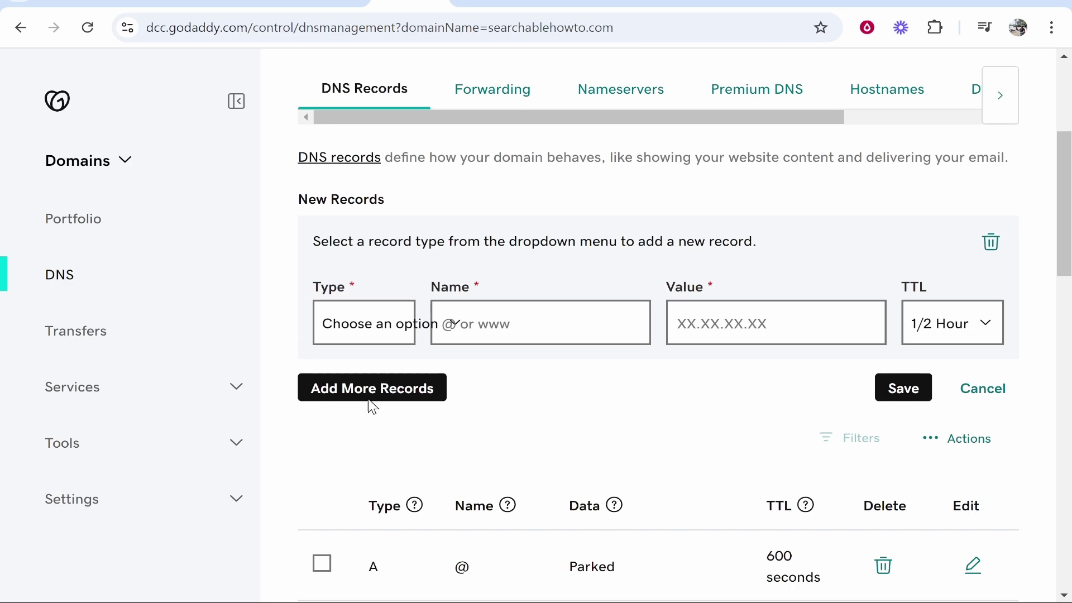
{"action": "key", "text": "ctrl+minus"}
{"action": "left_click", "coordinate": [330, 287]}
{"action": "left_click", "coordinate": [327, 385]}
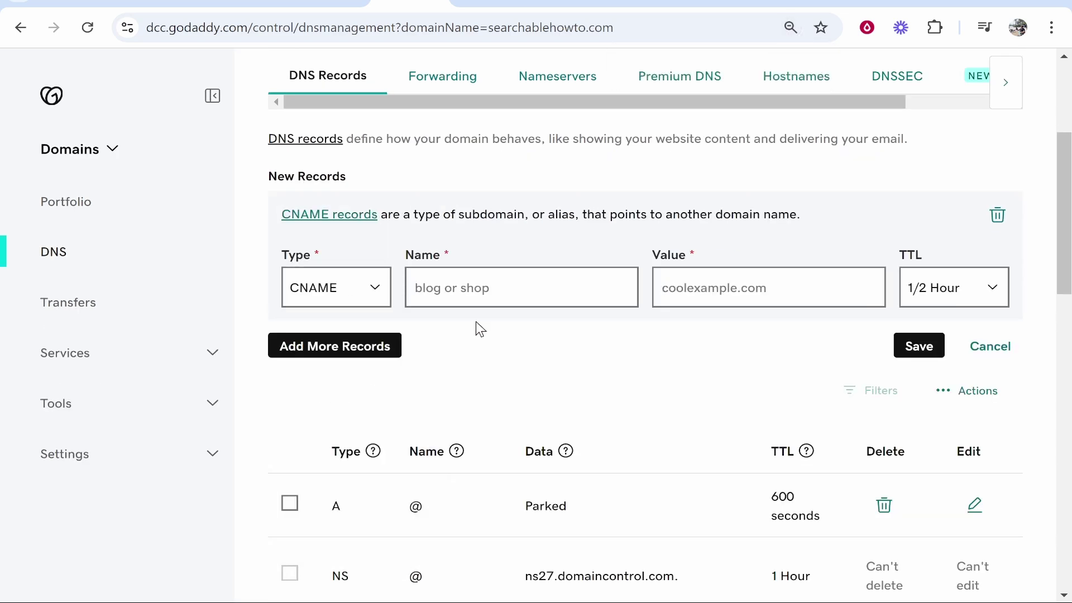
{"action": "left_click", "coordinate": [469, 287]}
{"action": "type", "text": "www"}
{"action": "left_click", "coordinate": [502, 2]}
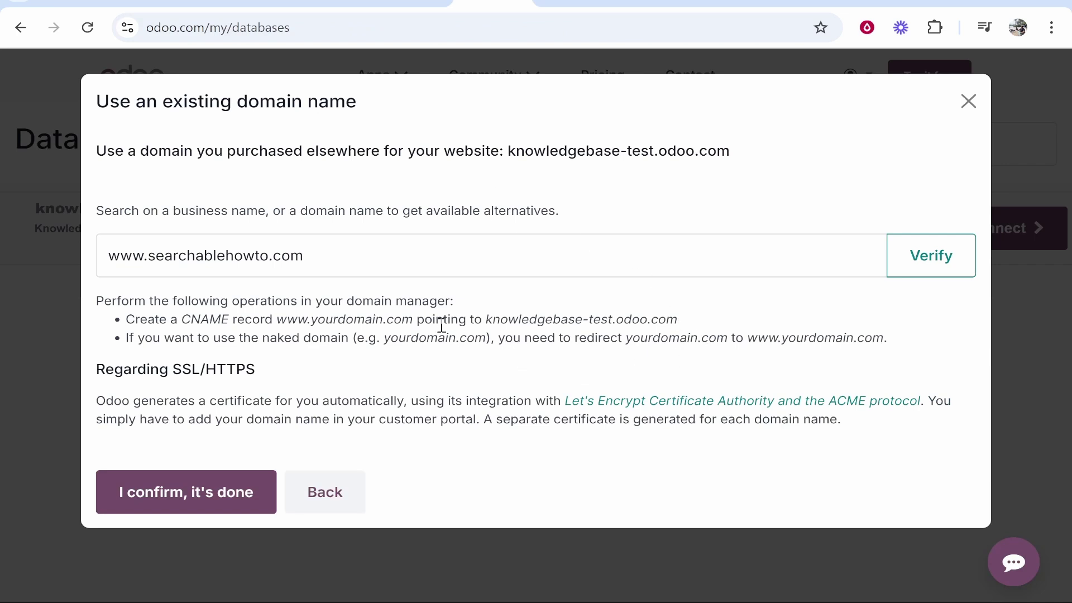
- Copy the CNAME target knowledgebase-test.odoo.com from Odoo's instructions
{"action": "left_click_drag", "start_coordinate": [416, 319], "coordinate": [691, 327]}
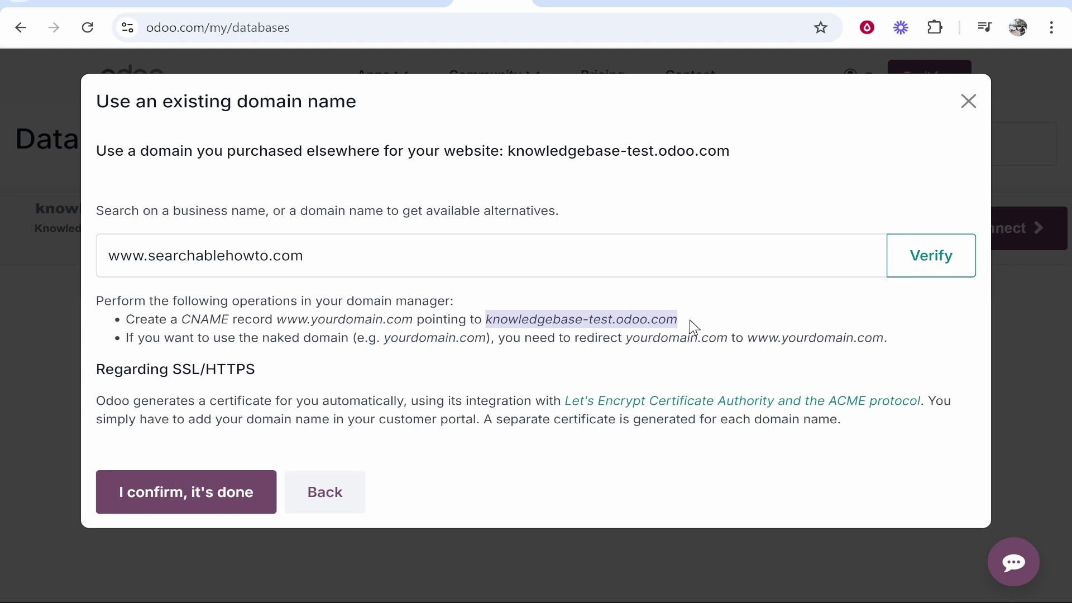
{"action": "left_click", "coordinate": [554, 320]}
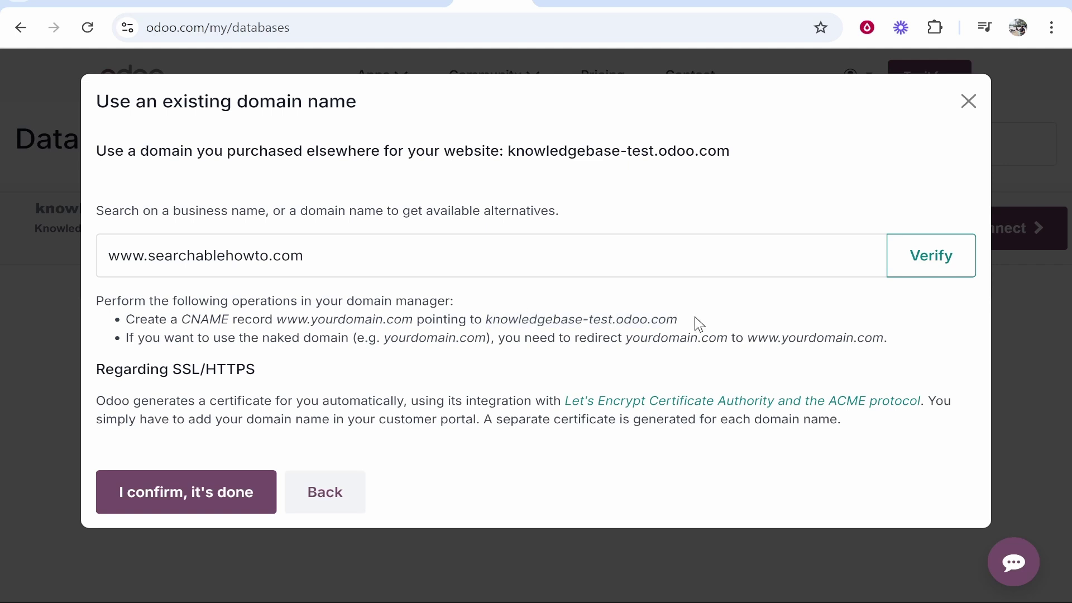
{"action": "left_click_drag", "start_coordinate": [699, 324], "coordinate": [492, 323]}
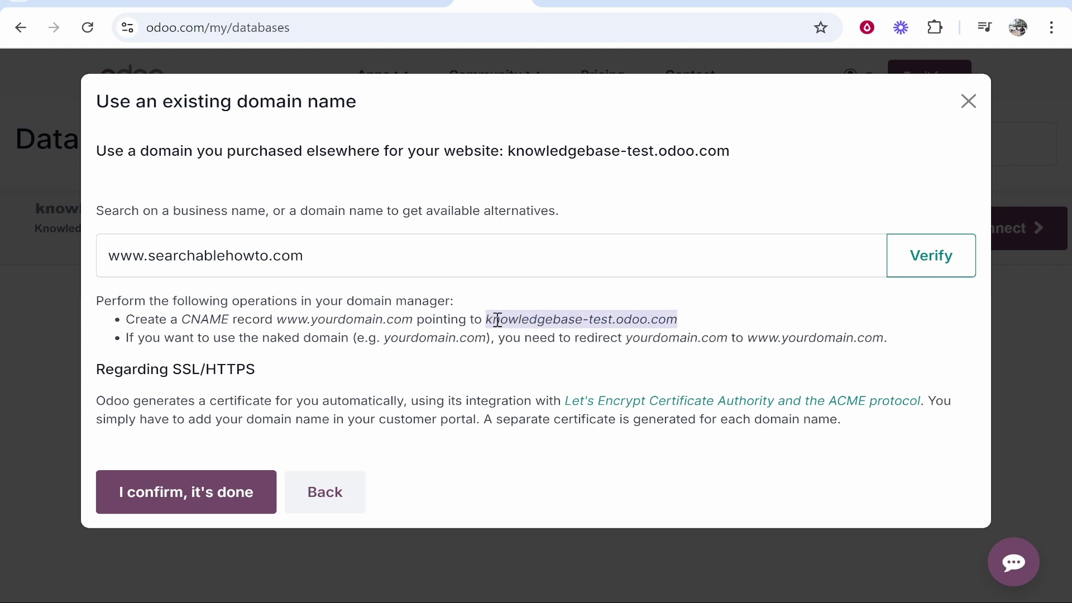
{"action": "right_click", "coordinate": [501, 319]}
{"action": "left_click", "coordinate": [579, 46]}
{"action": "left_click", "coordinate": [412, 5]}
- Paste knowledgebase-test.odoo.com as the CNAME value and try saving, hitting a www conflict
{"action": "right_click", "coordinate": [677, 288]}
{"action": "left_click", "coordinate": [738, 456]}
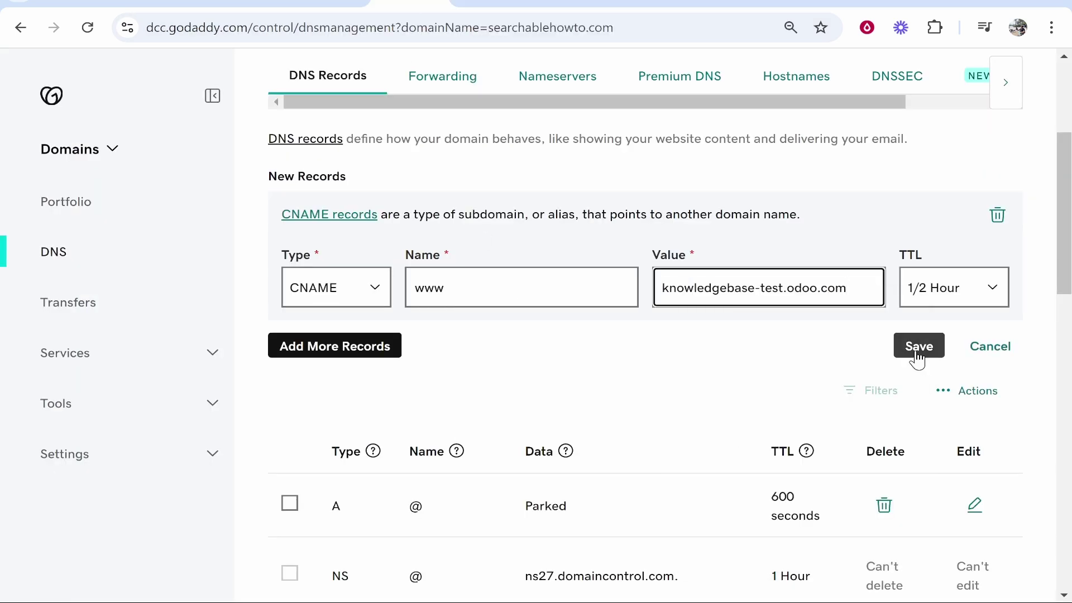
{"action": "scroll", "coordinate": [916, 359], "scroll_direction": "down", "scroll_amount": 2}
{"action": "left_click", "coordinate": [919, 258]}
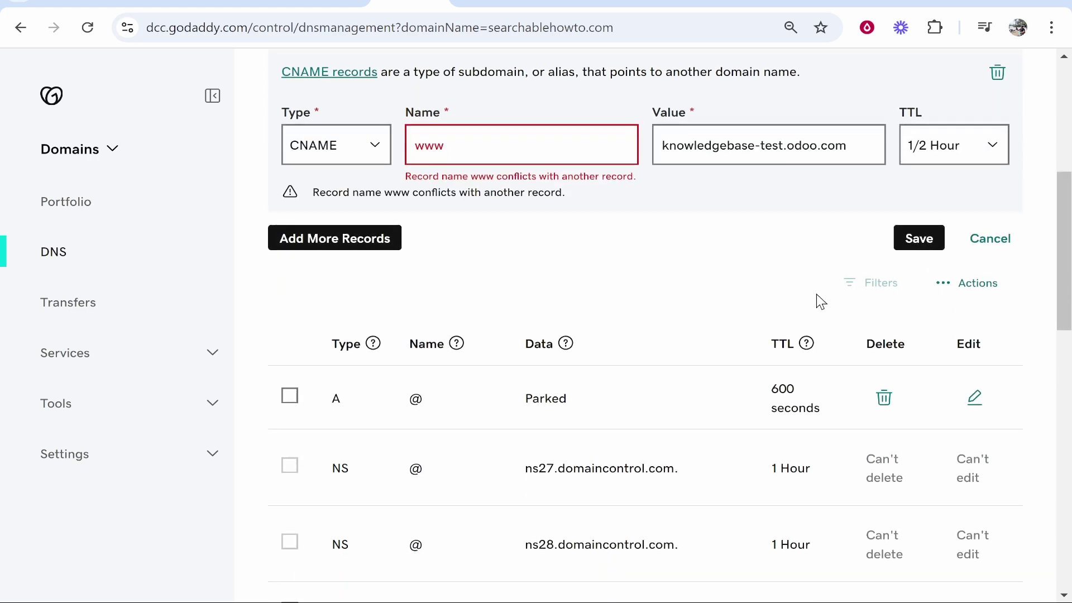
{"action": "left_click_drag", "start_coordinate": [635, 177], "coordinate": [464, 178]}
{"action": "left_click", "coordinate": [483, 179]}
{"action": "scroll", "coordinate": [556, 215], "scroll_direction": "down", "scroll_amount": 4}
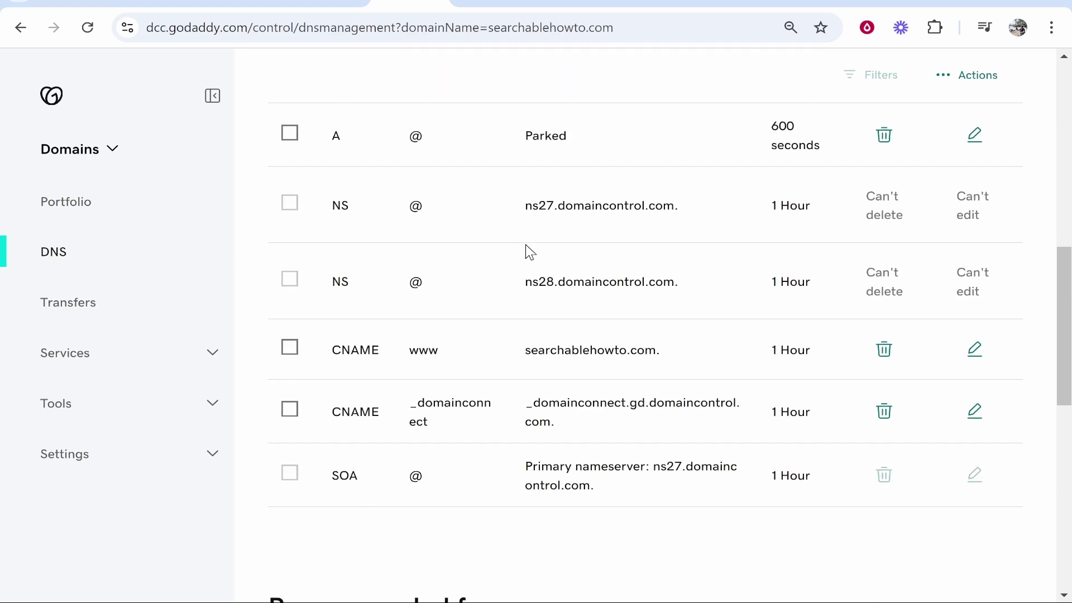
- Delete the old www CNAME record and save the new www record
{"action": "left_click_drag", "start_coordinate": [330, 357], "coordinate": [440, 352]}
{"action": "left_click", "coordinate": [441, 353]}
{"action": "left_click", "coordinate": [886, 350]}
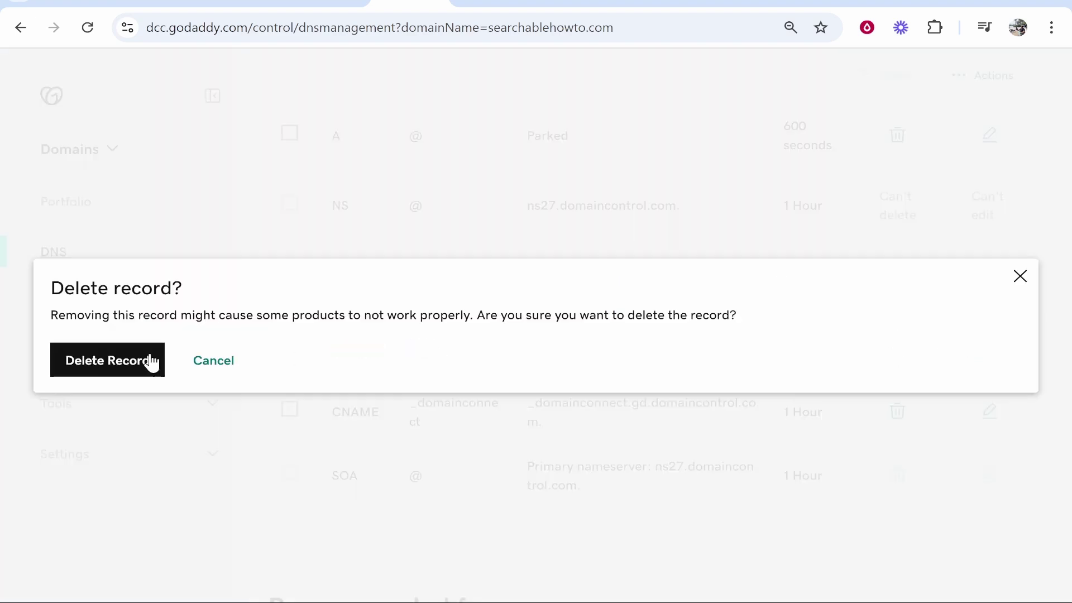
{"action": "left_click", "coordinate": [112, 361]}
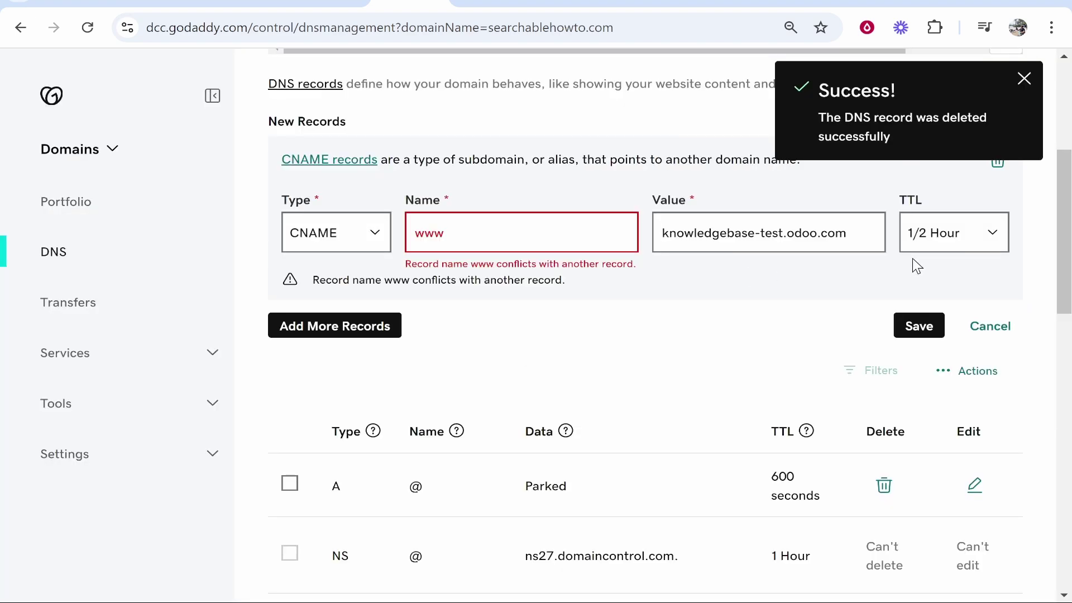
{"action": "left_click", "coordinate": [920, 500]}
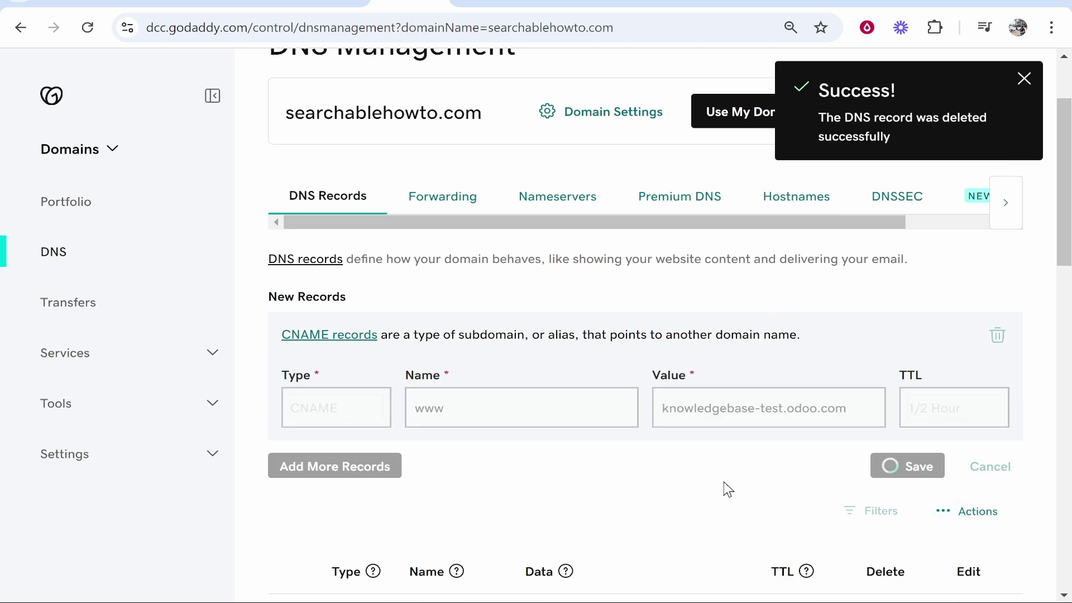
{"action": "scroll", "coordinate": [799, 346], "scroll_direction": "down", "scroll_amount": 2}
{"action": "scroll", "coordinate": [706, 406], "scroll_direction": "up", "scroll_amount": 2}
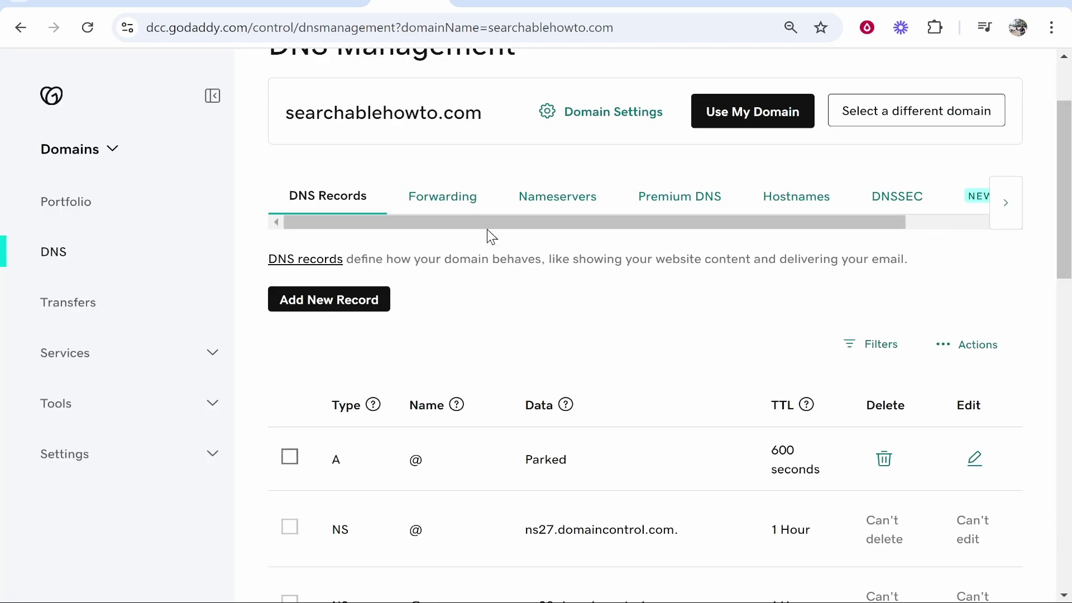
{"action": "left_click", "coordinate": [444, 199]}
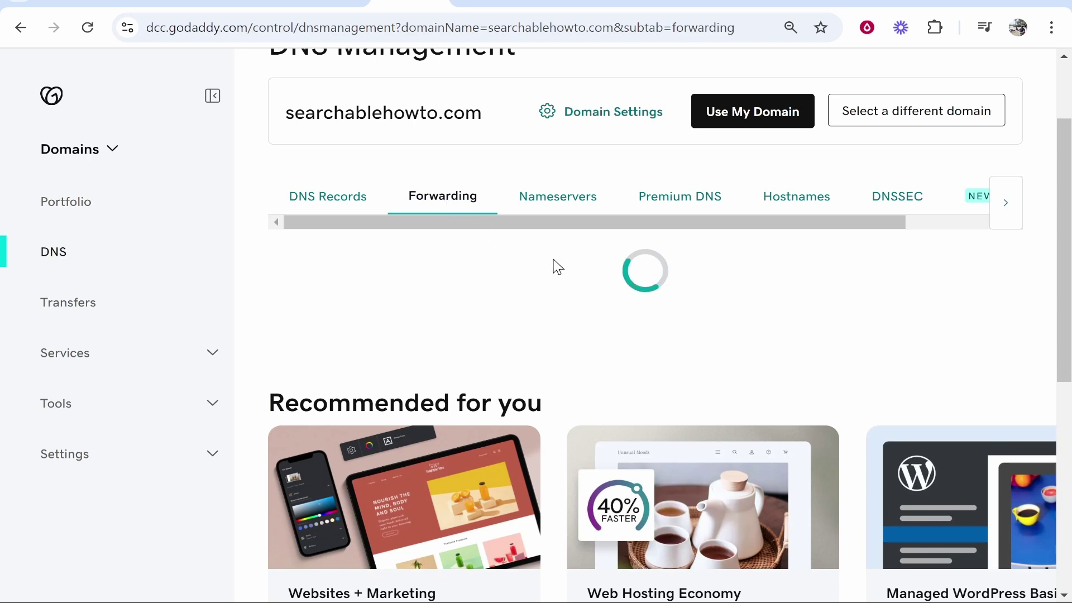
{"action": "left_click", "coordinate": [971, 221]}
{"action": "left_click", "coordinate": [326, 231]}
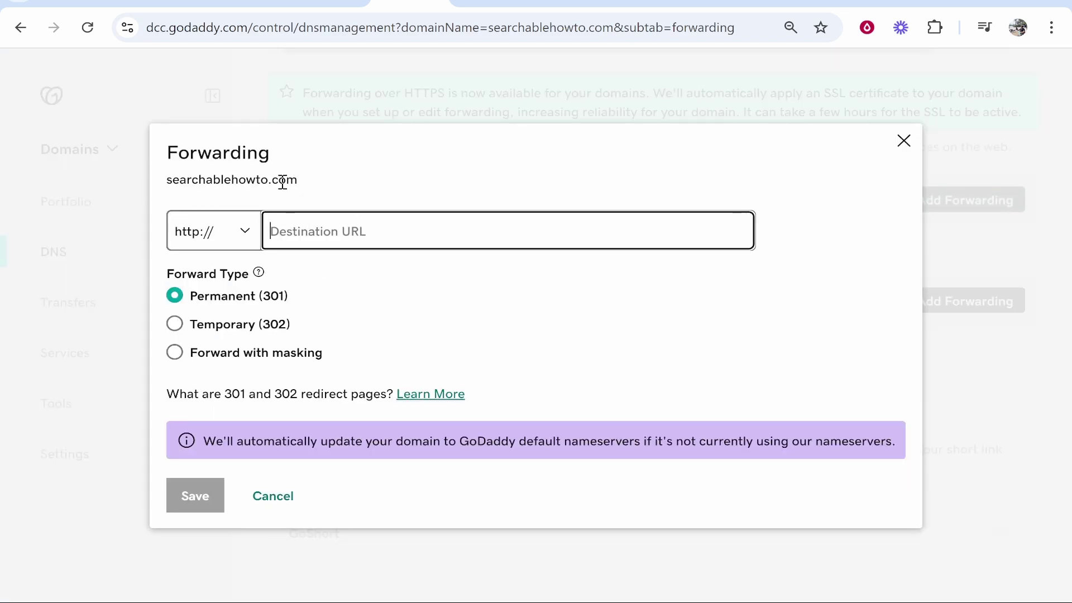
{"action": "left_click_drag", "start_coordinate": [326, 182], "coordinate": [172, 182]}
{"action": "left_click", "coordinate": [333, 229]}
{"action": "type", "text": "www"}
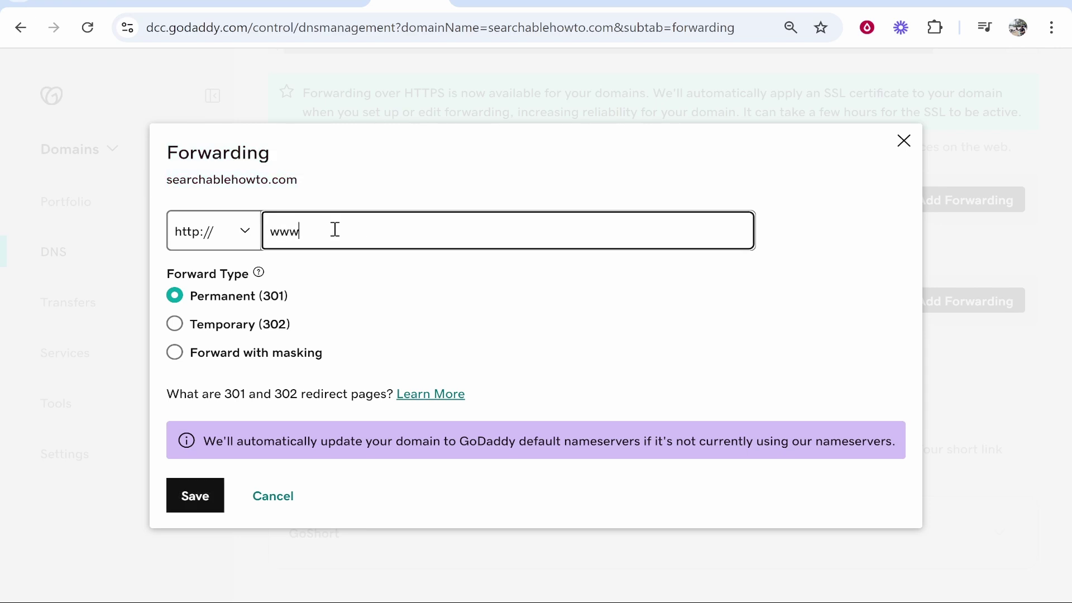
{"action": "type", "text": "."}
{"action": "key", "text": "ctrl+v"}
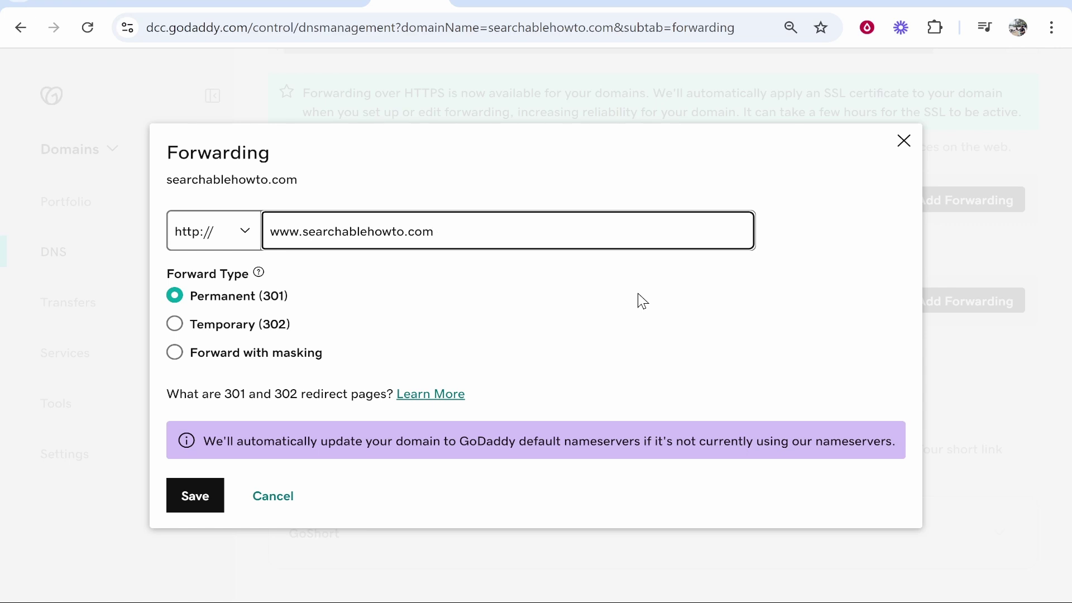
- Check the source and destination, then save the forwarding as Permanent (301)
{"action": "left_click_drag", "start_coordinate": [319, 180], "coordinate": [158, 193]}
{"action": "left_click", "coordinate": [158, 192]}
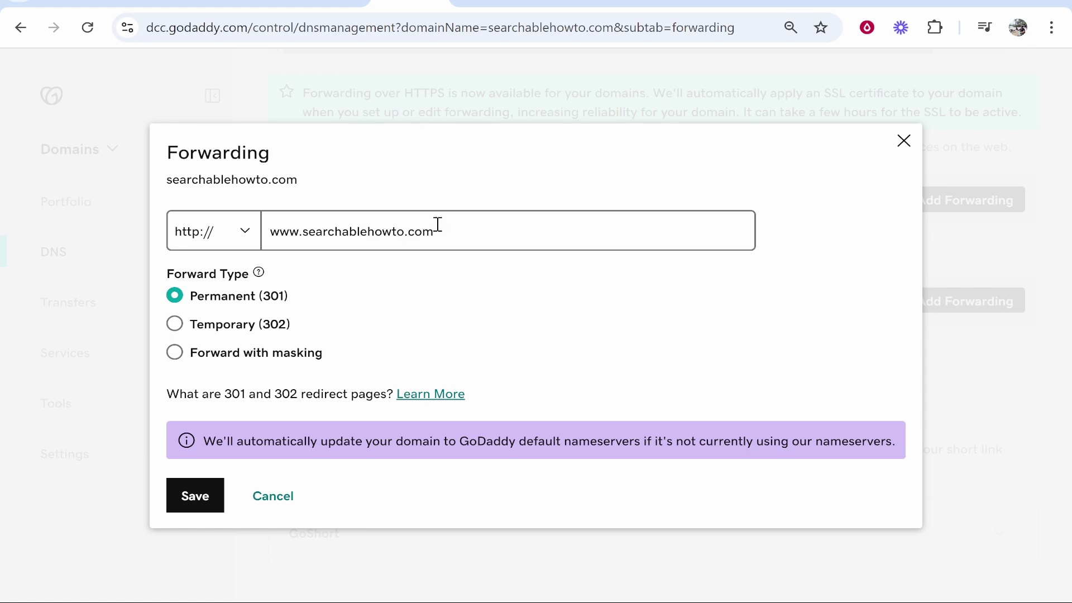
{"action": "left_click_drag", "start_coordinate": [317, 181], "coordinate": [165, 196]}
{"action": "left_click", "coordinate": [190, 178]}
{"action": "left_click_drag", "start_coordinate": [450, 228], "coordinate": [273, 238]}
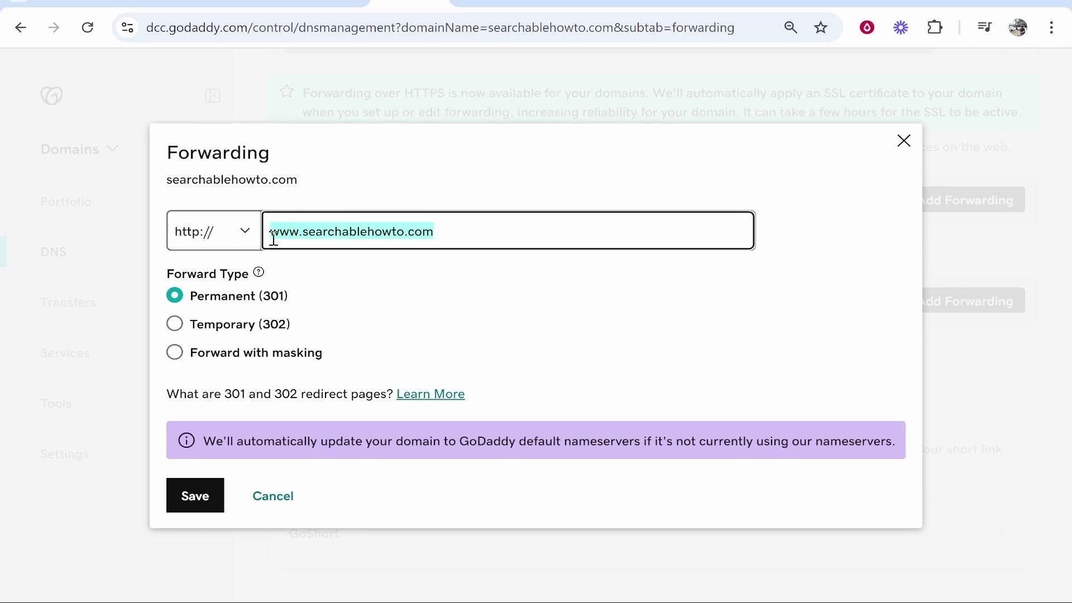
{"action": "left_click", "coordinate": [596, 195]}
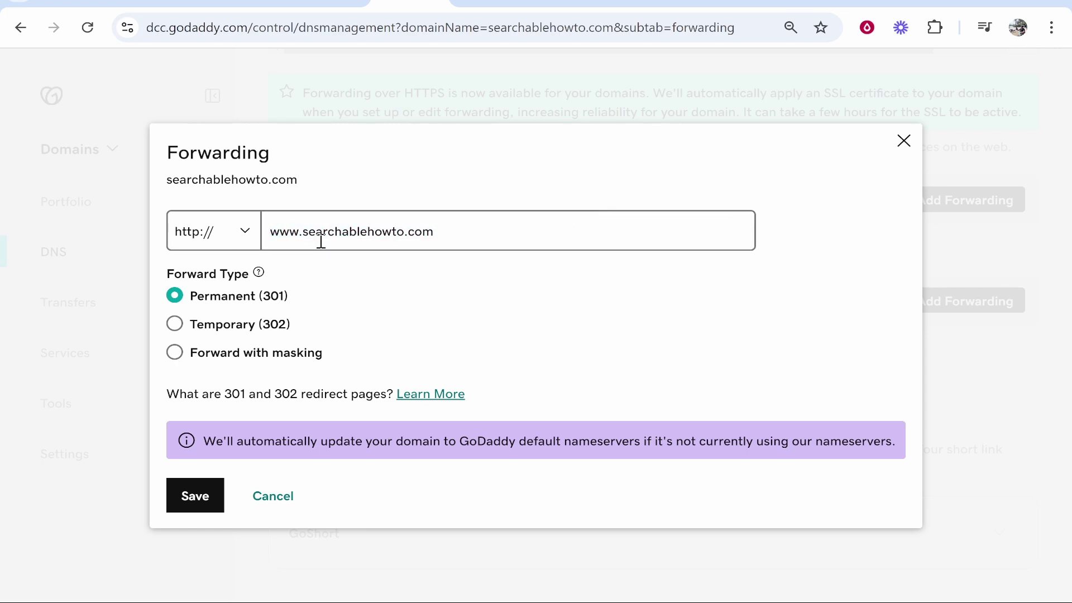
{"action": "left_click_drag", "start_coordinate": [447, 232], "coordinate": [249, 234]}
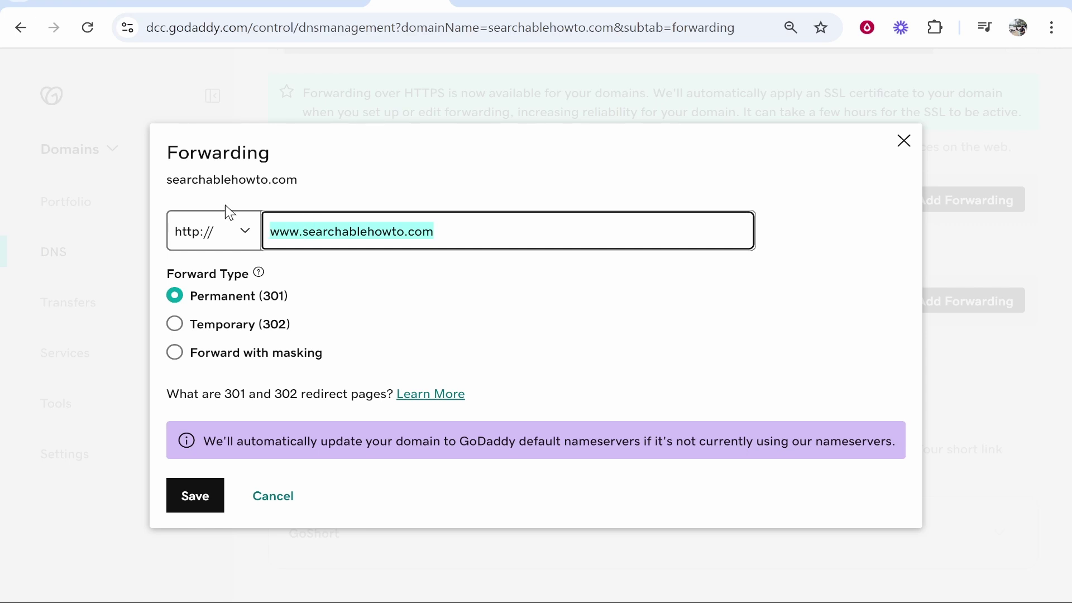
{"action": "left_click_drag", "start_coordinate": [170, 180], "coordinate": [306, 189]}
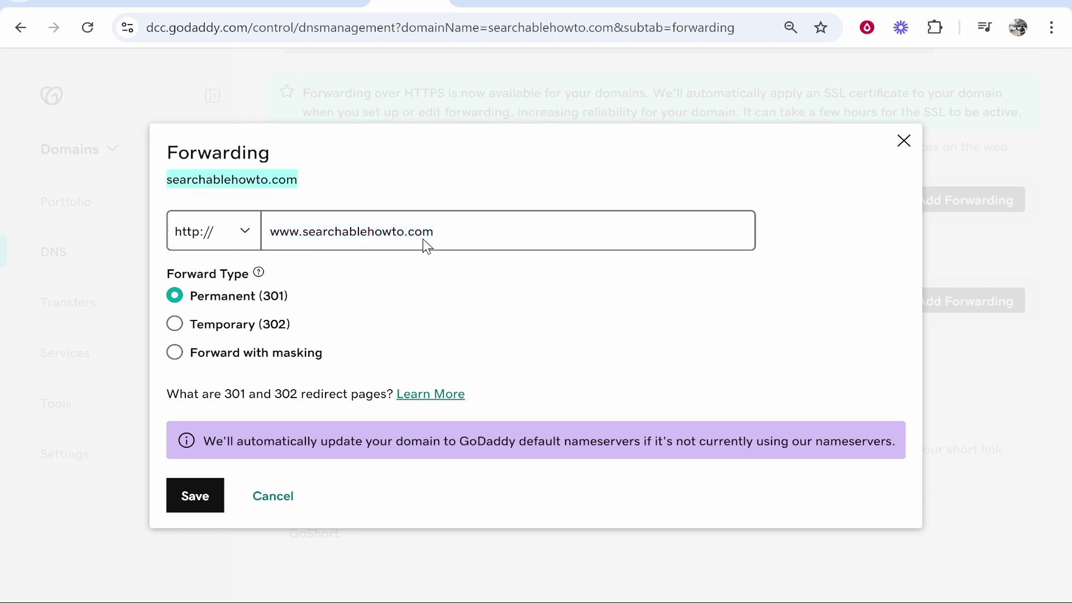
{"action": "left_click", "coordinate": [338, 198]}
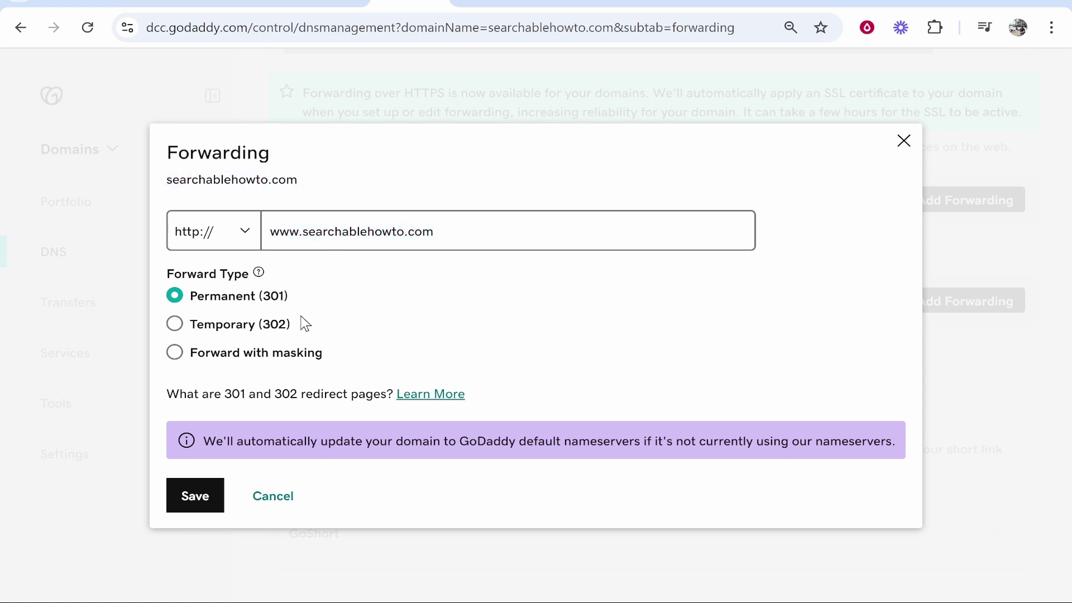
{"action": "left_click", "coordinate": [222, 485]}
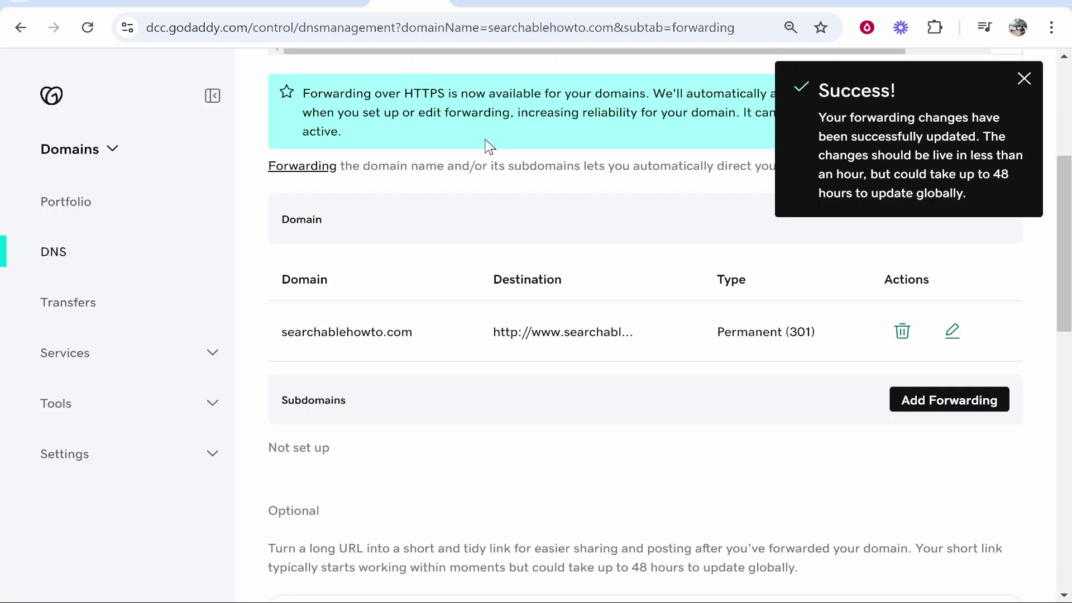
{"action": "left_click", "coordinate": [481, 6]}
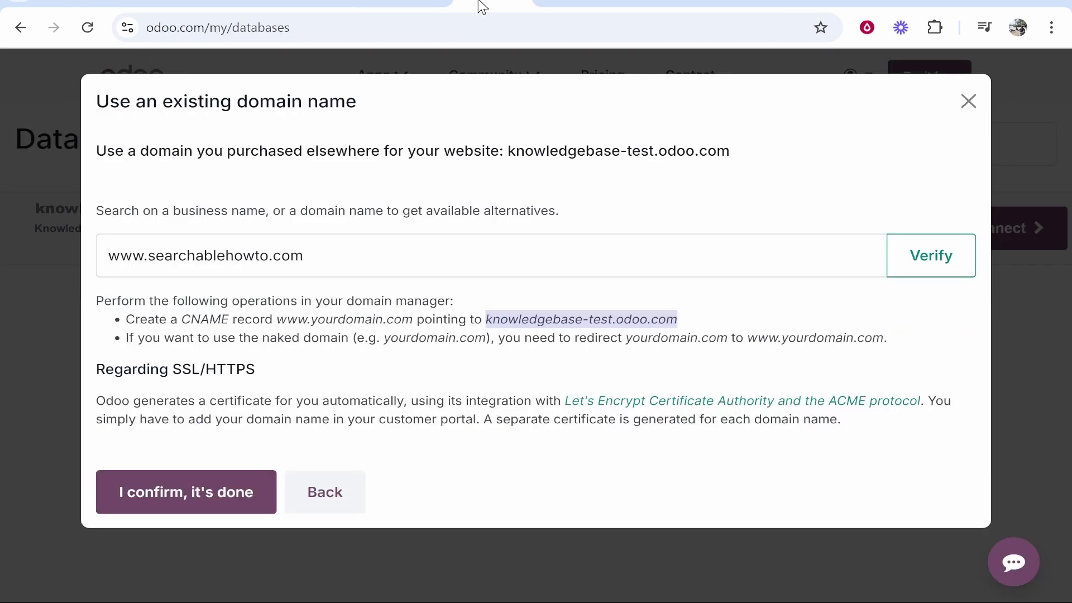
{"action": "left_click", "coordinate": [927, 256]}
{"action": "left_click_drag", "start_coordinate": [110, 321], "coordinate": [351, 313]}
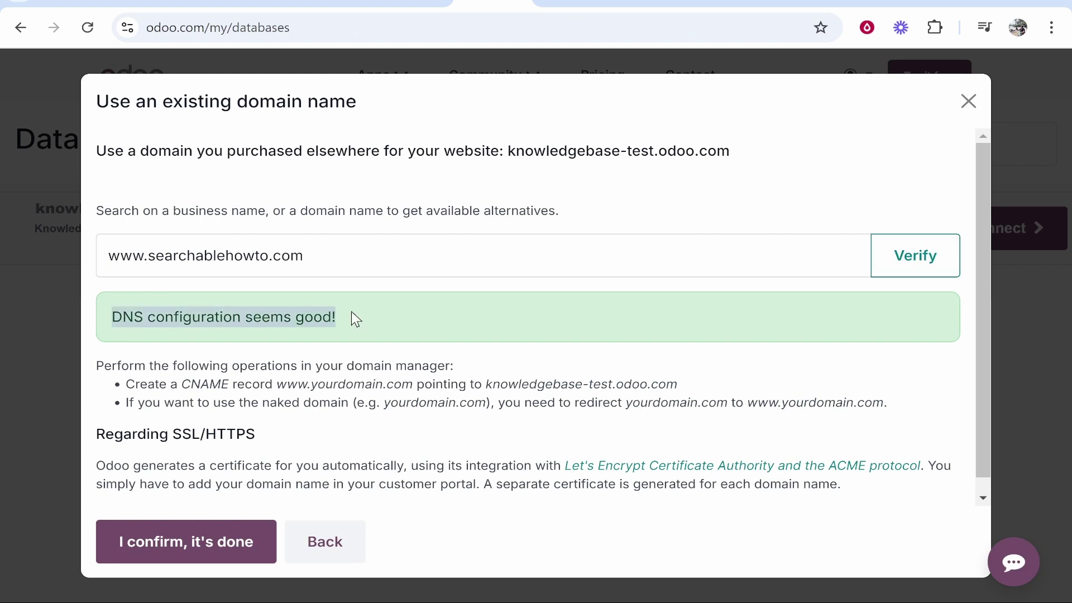
{"action": "left_click", "coordinate": [380, 322]}
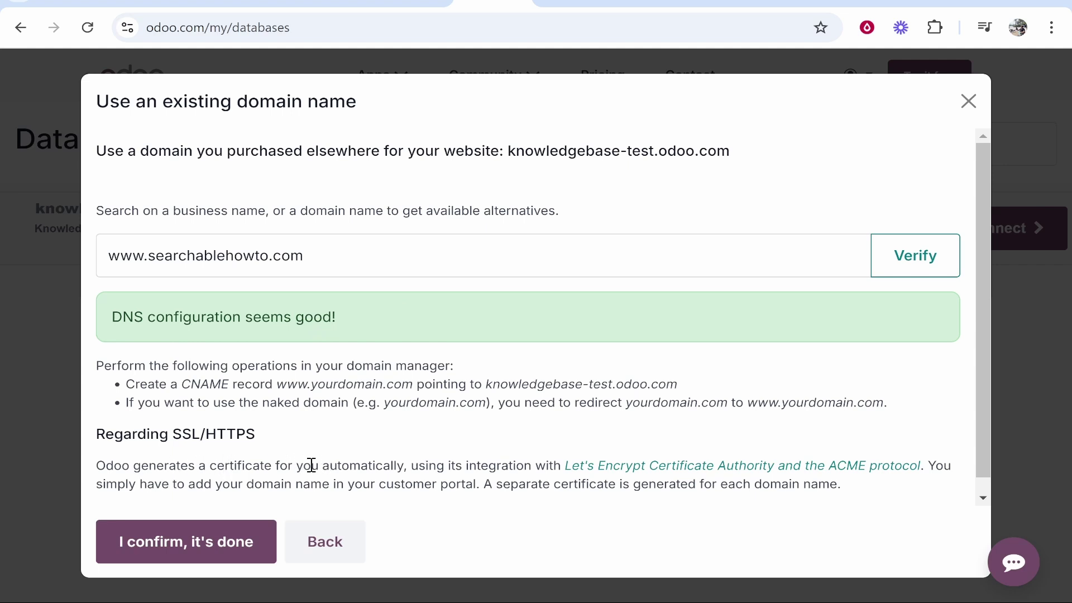
{"action": "left_click", "coordinate": [158, 546]}
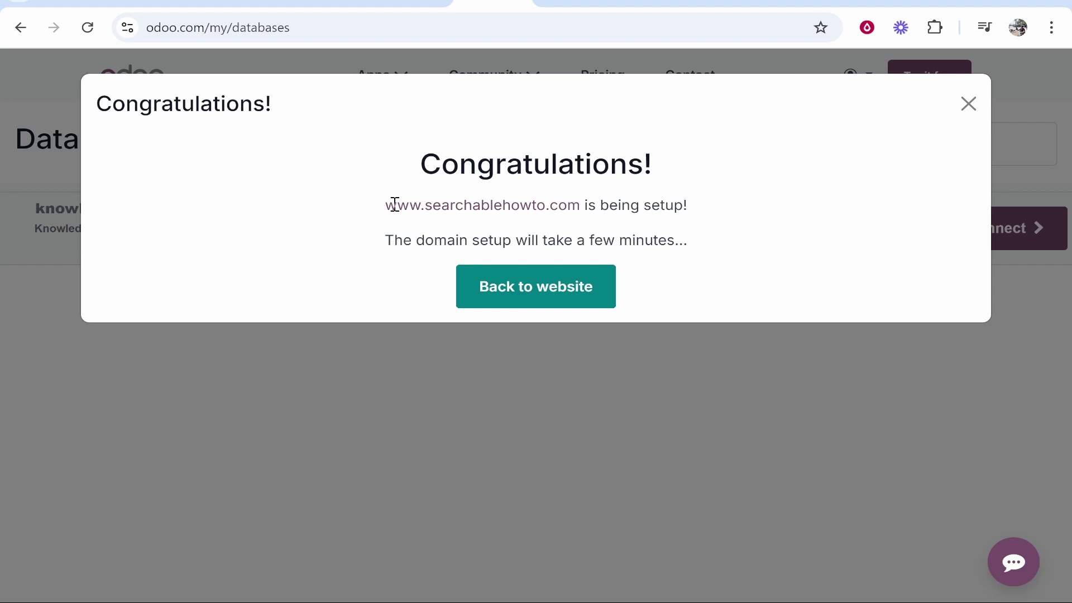
{"action": "left_click_drag", "start_coordinate": [385, 204], "coordinate": [580, 203]}
{"action": "right_click", "coordinate": [557, 205]}
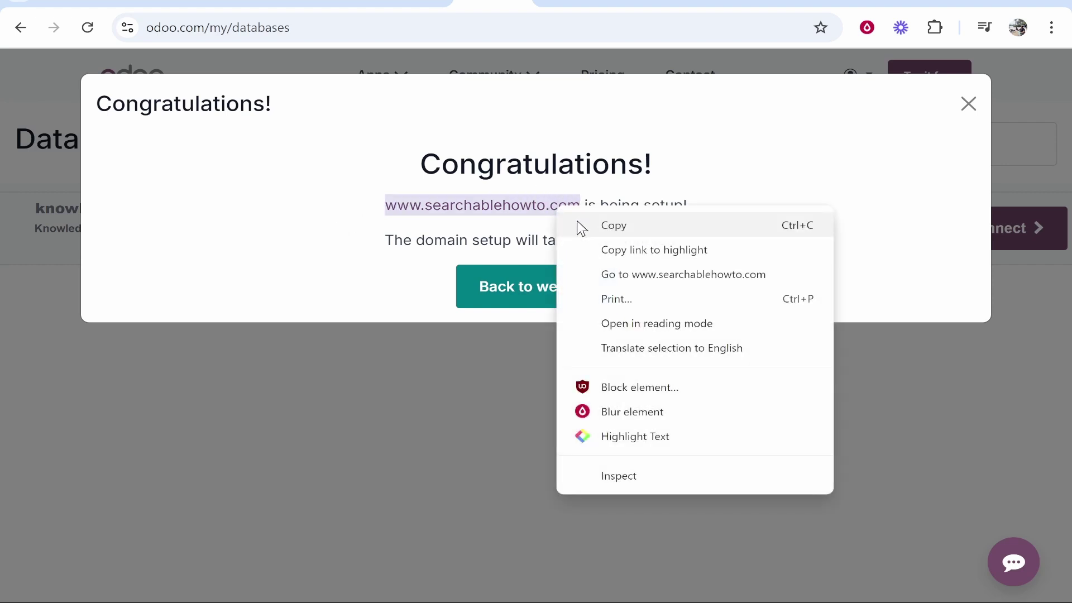
{"action": "left_click", "coordinate": [642, 271]}
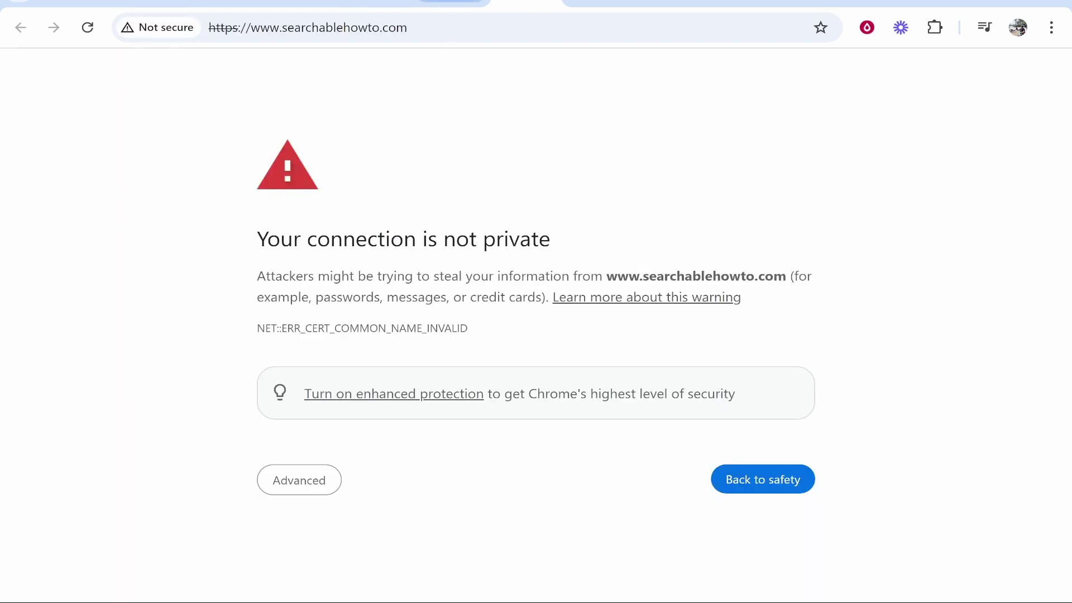
{"action": "left_click", "coordinate": [451, 4]}
{"action": "left_click", "coordinate": [702, 215]}
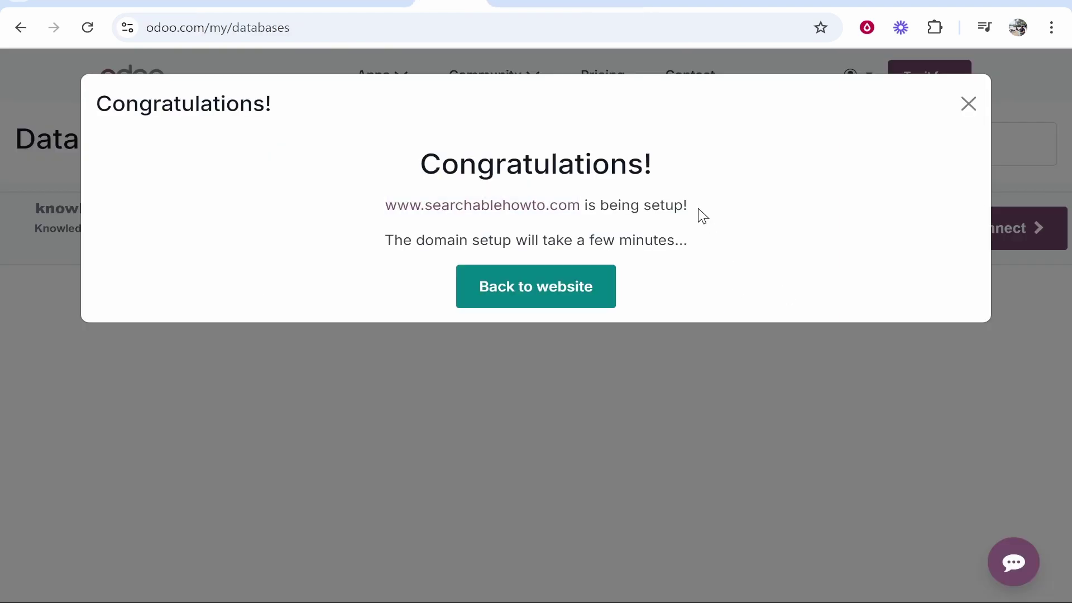
{"action": "key", "text": "ctrl+Tab"}
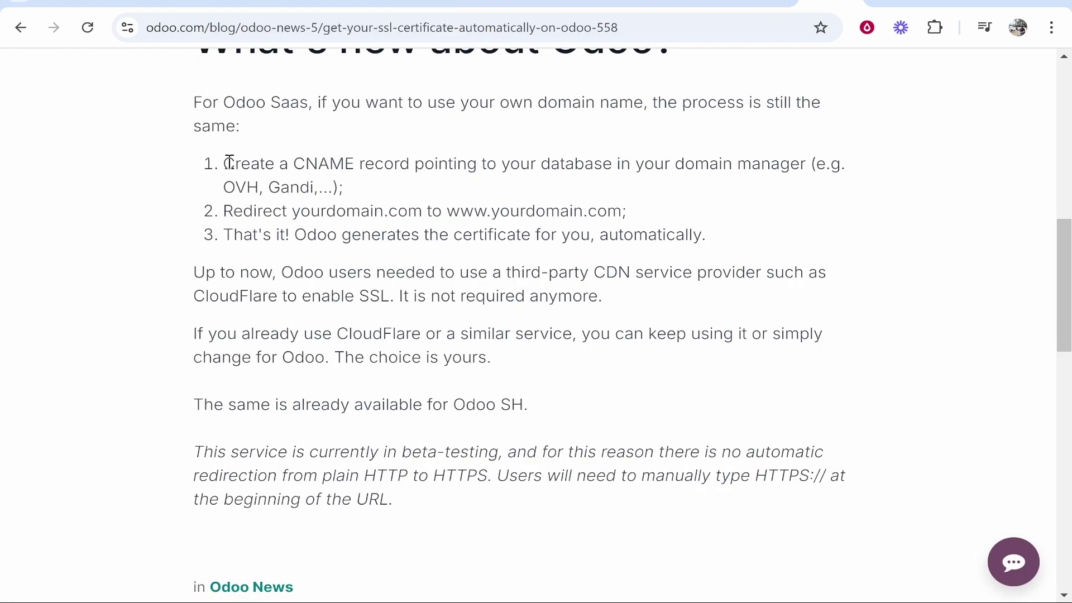
{"action": "left_click_drag", "start_coordinate": [374, 210], "coordinate": [442, 210]}
{"action": "left_click_drag", "start_coordinate": [553, 205], "coordinate": [536, 210]}
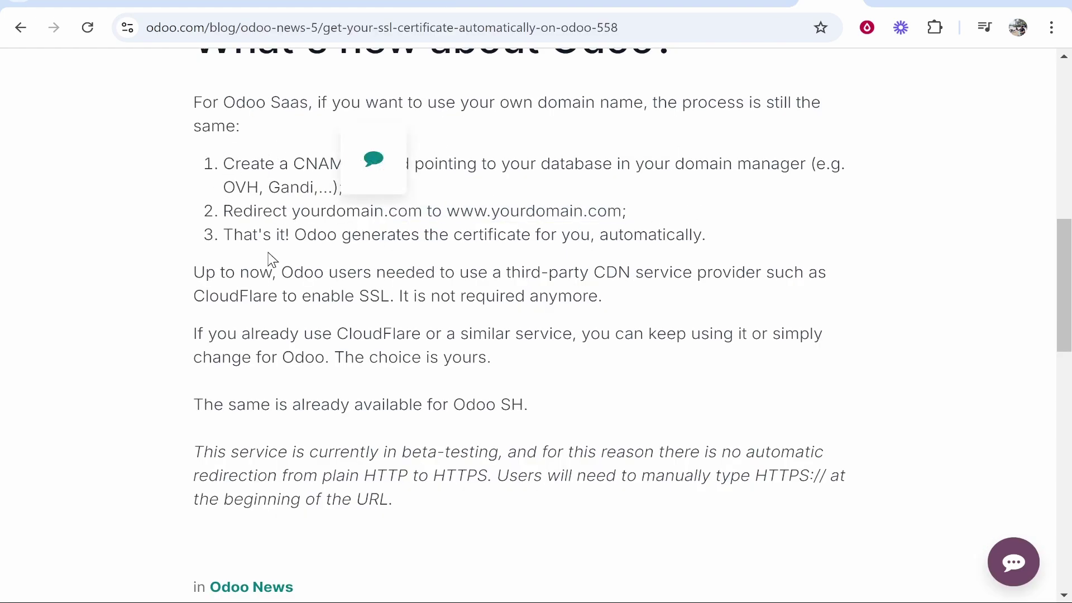
{"action": "left_click_drag", "start_coordinate": [307, 235], "coordinate": [681, 232]}
{"action": "left_click", "coordinate": [681, 232]}
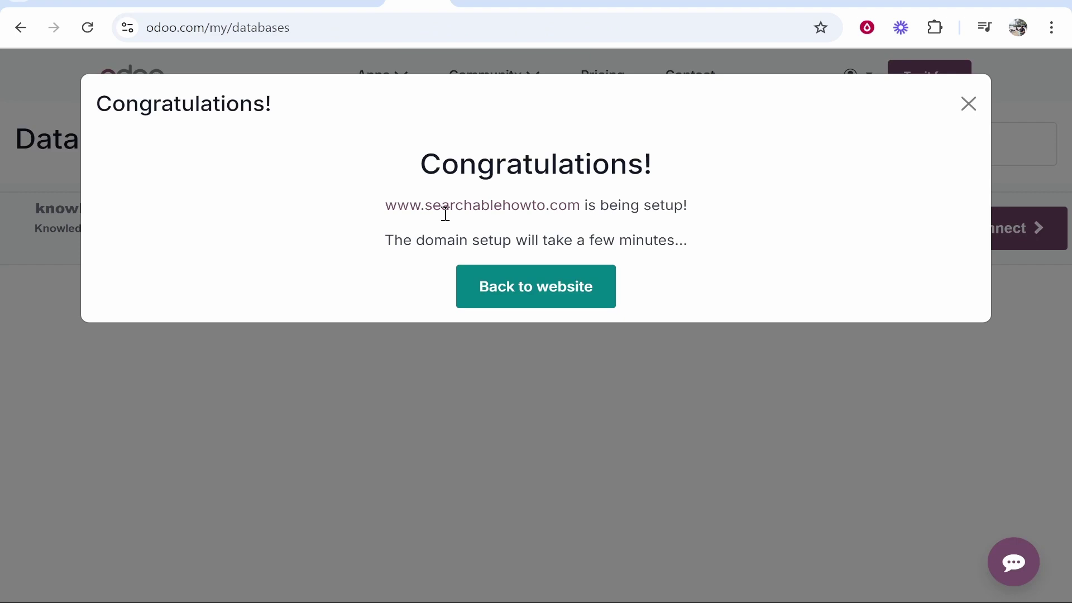
{"action": "left_click", "coordinate": [445, 214]}
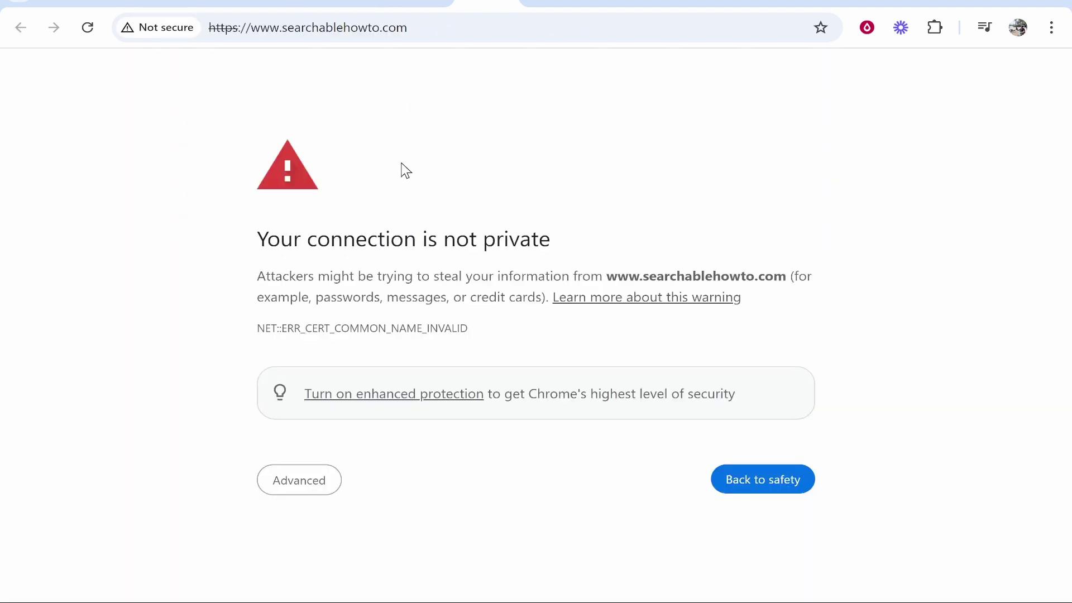
{"action": "left_click", "coordinate": [274, 483]}
{"action": "scroll", "coordinate": [335, 490], "scroll_direction": "down", "scroll_amount": 1}
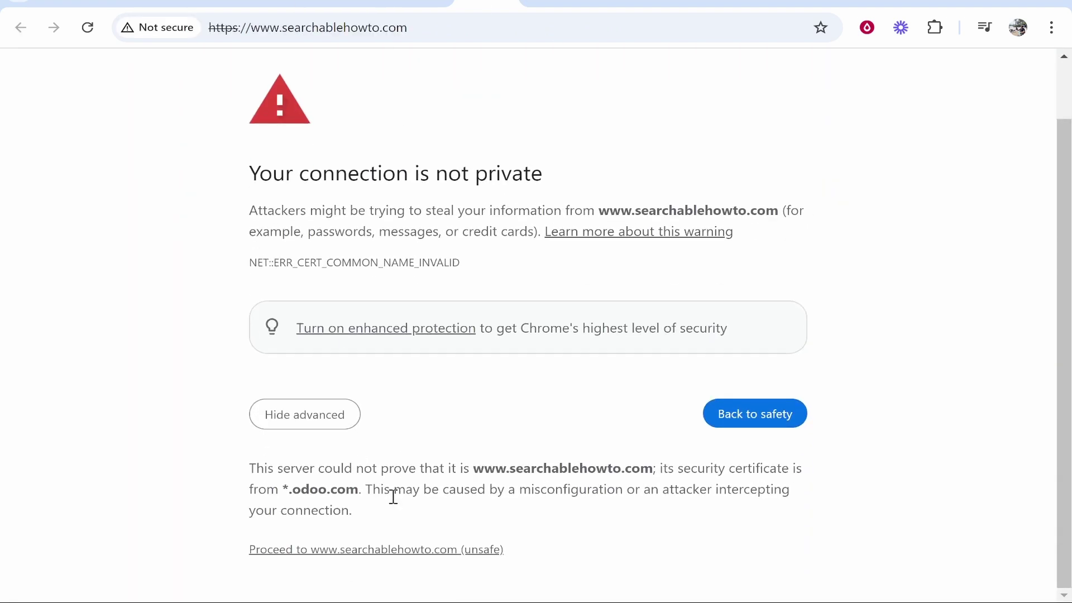
{"action": "left_click", "coordinate": [306, 550]}
{"action": "left_click", "coordinate": [463, 26]}
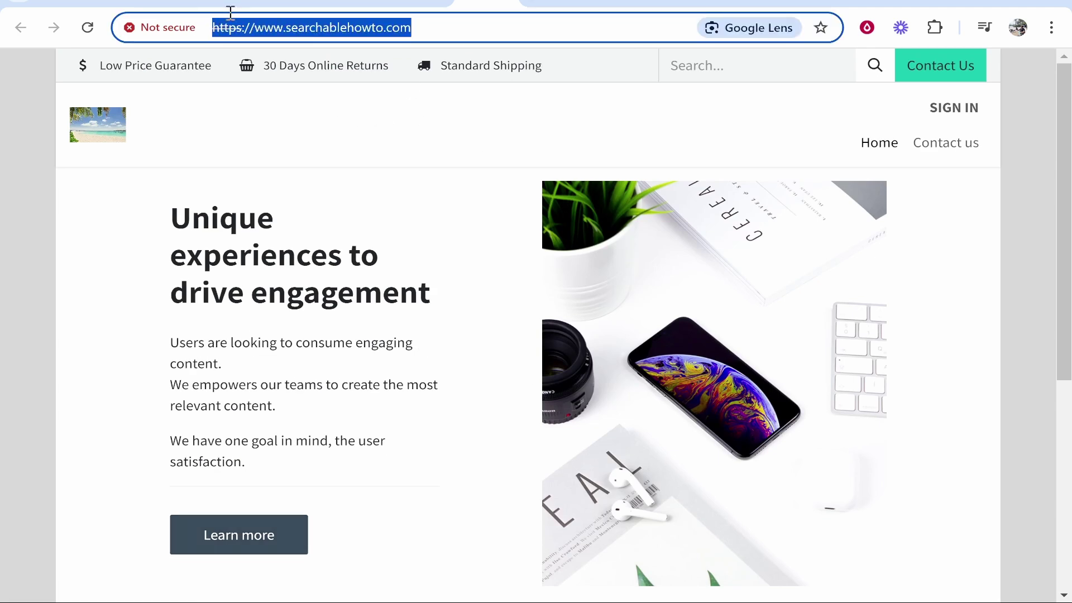
{"action": "left_click", "coordinate": [360, 167]}
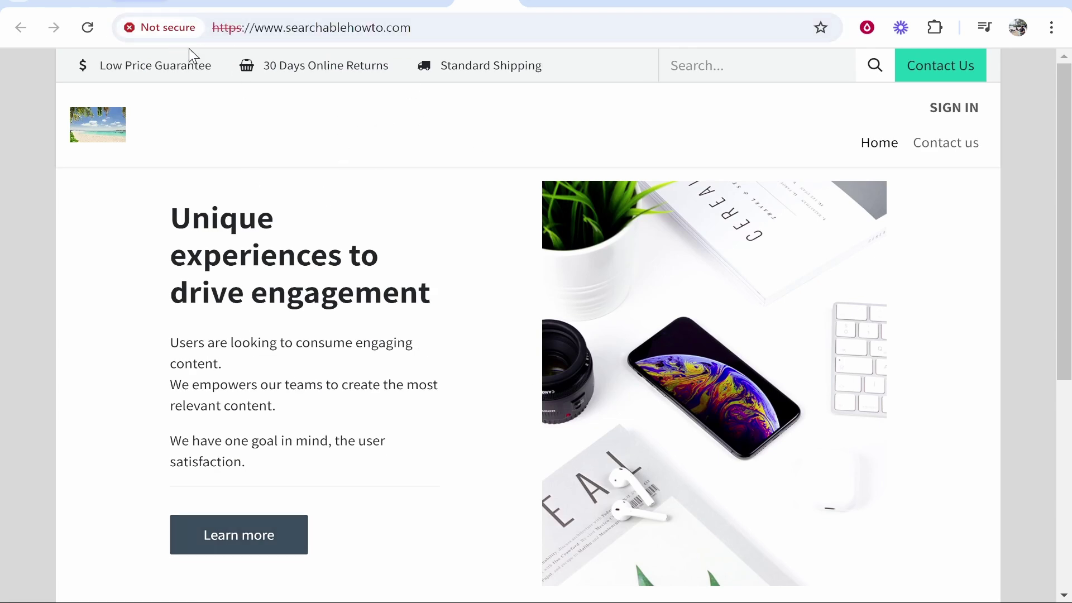